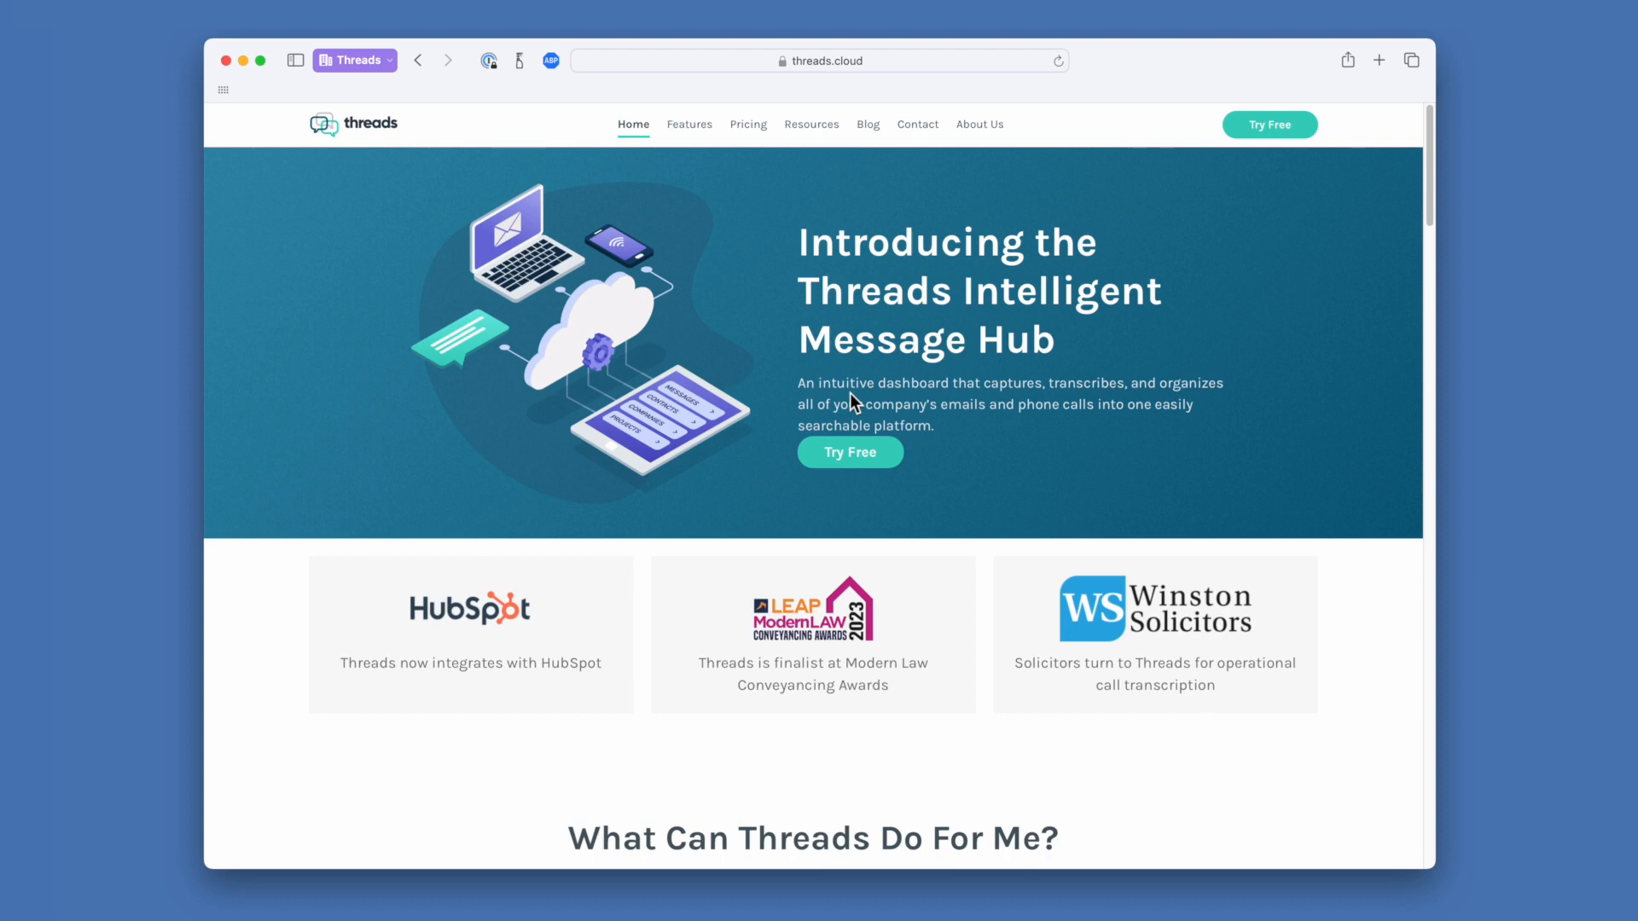
Open the Threads free-trial sign-up page, 'See Threads for yourself', from the homepage header
{"action": "left_click", "coordinate": [1281, 130]}
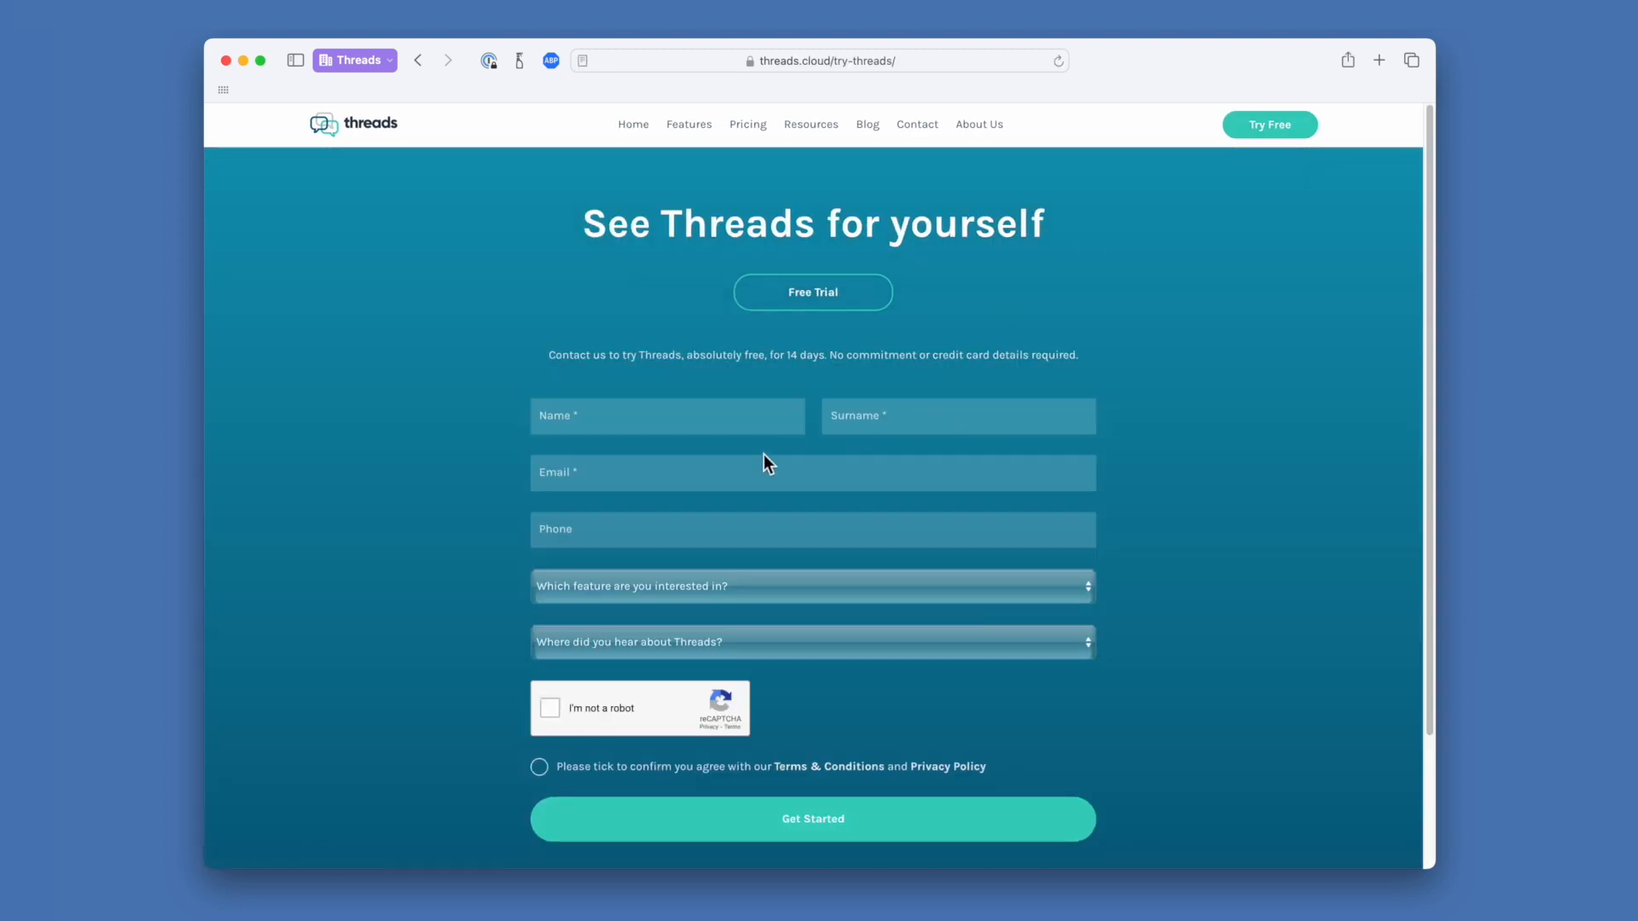
Scroll down to the trial registration form and begin entering the first name
{"action": "scroll", "coordinate": [765, 454], "scroll_direction": "down", "scroll_amount": 2}
{"action": "left_click", "coordinate": [689, 338]}
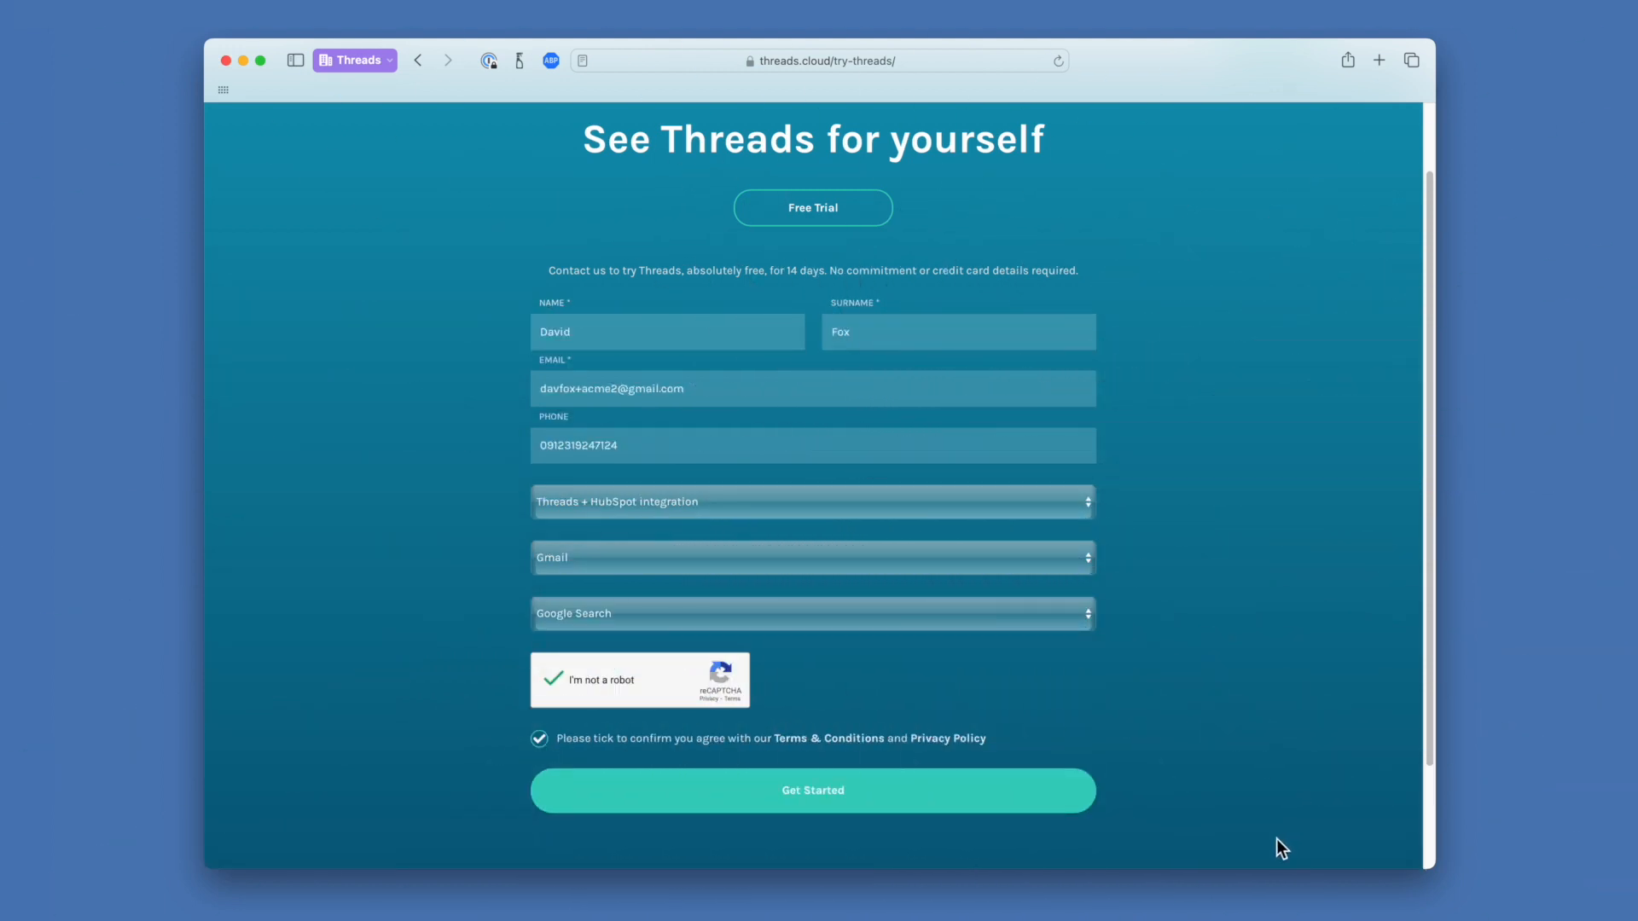
Submit the trial request and register company Threads ACME 2 with an e-mail and password
{"action": "left_click", "coordinate": [903, 798]}
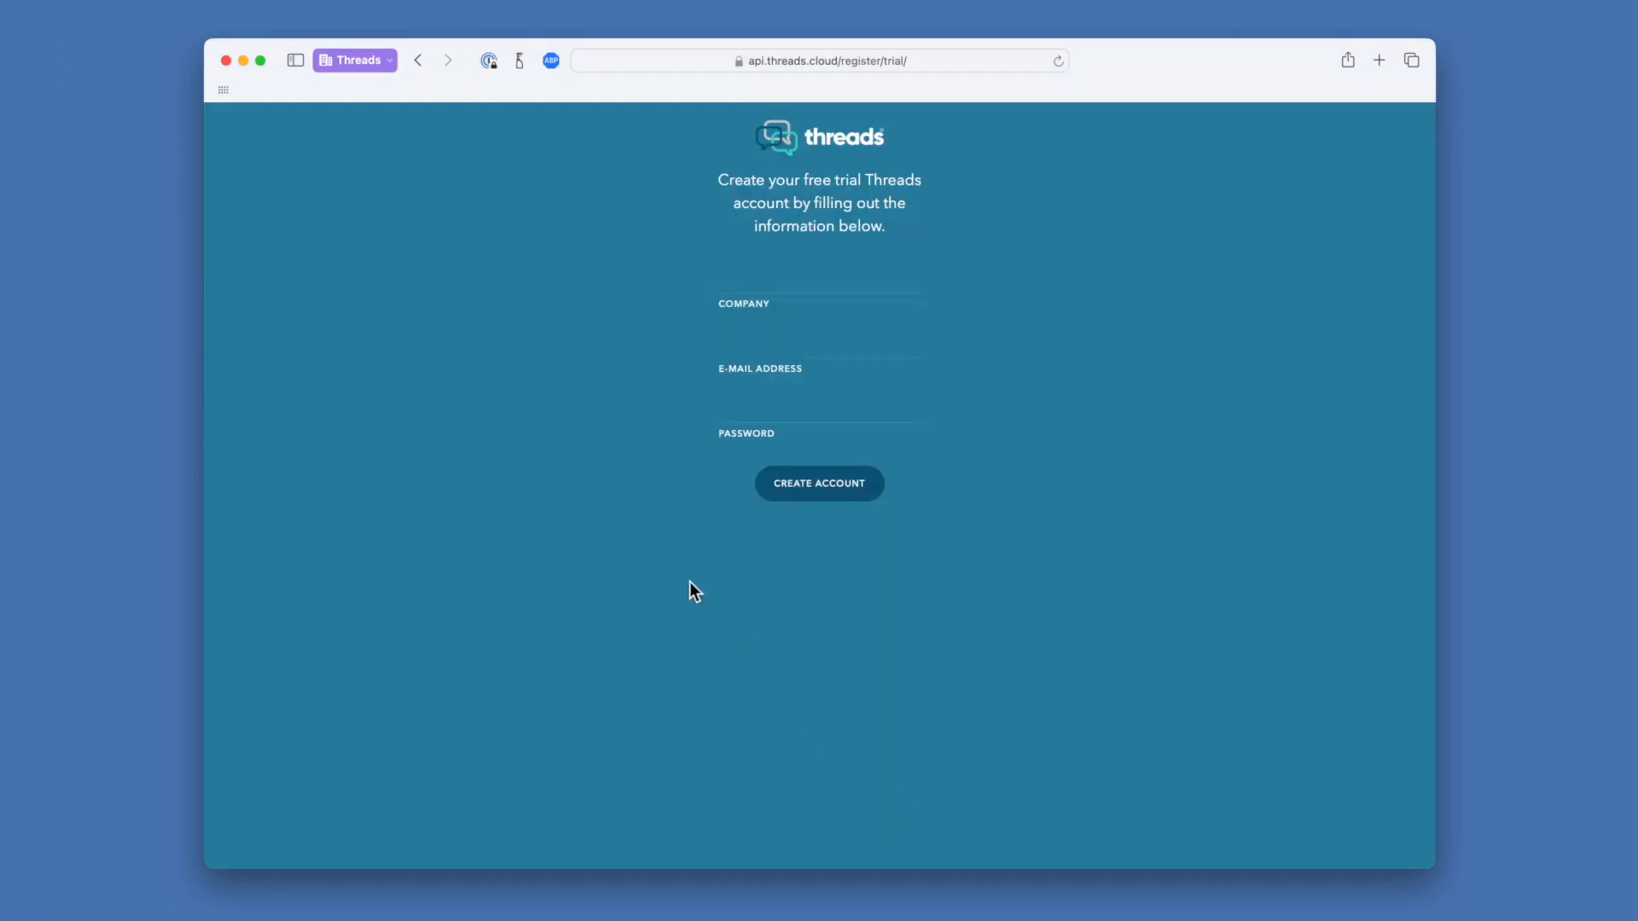
{"action": "left_click", "coordinate": [804, 272]}
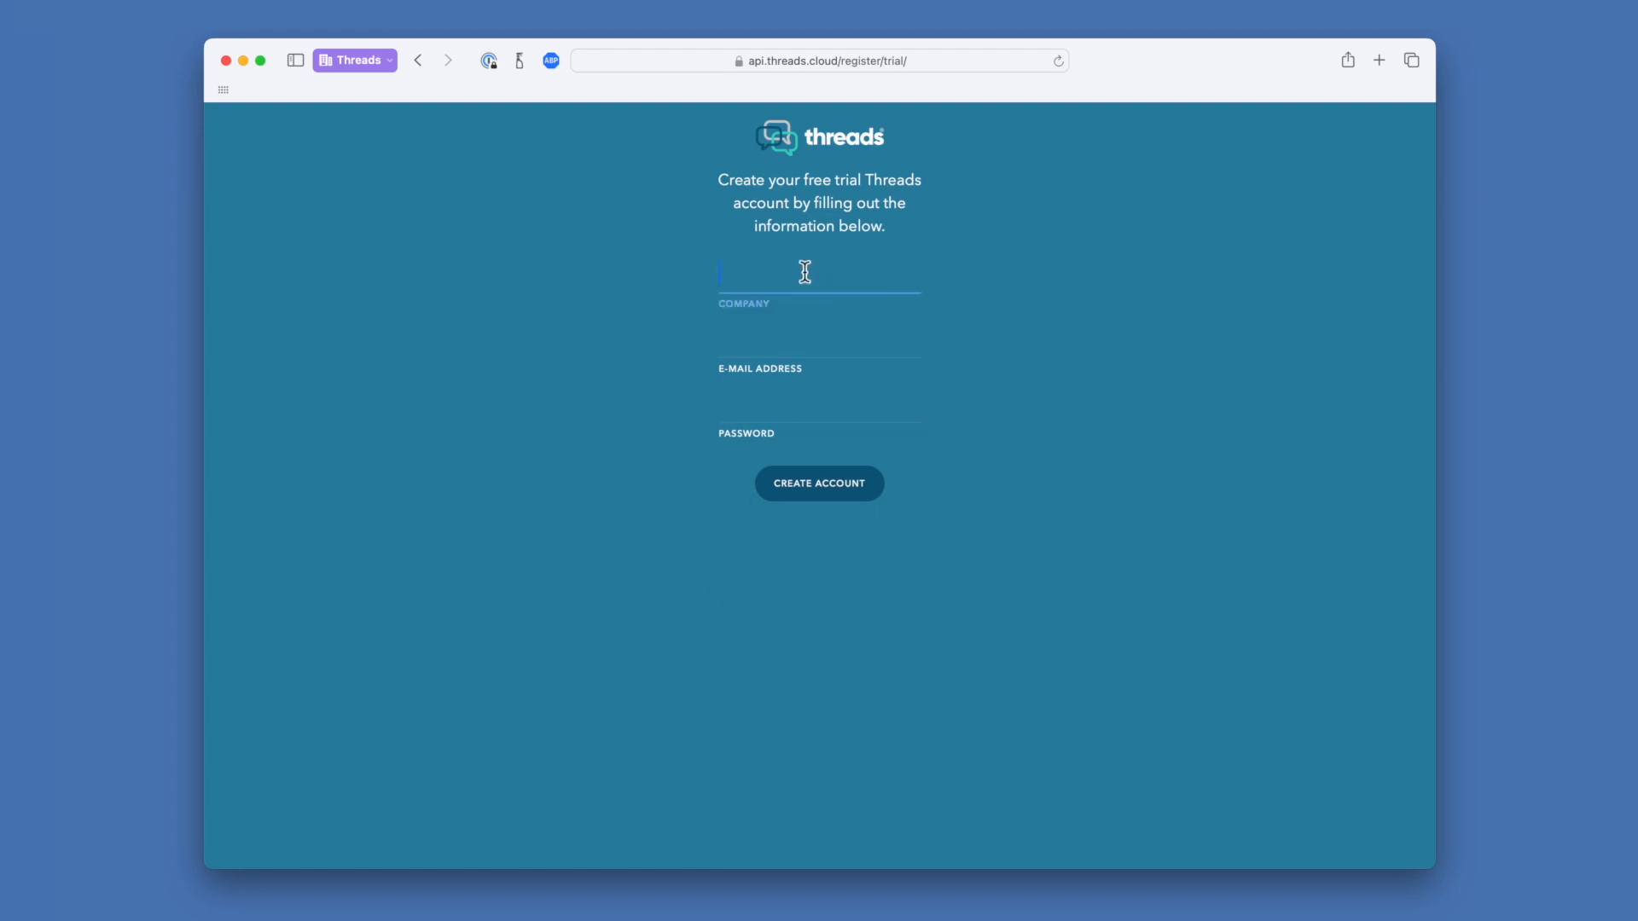
{"action": "left_click", "coordinate": [808, 341]}
{"action": "left_click", "coordinate": [798, 406]}
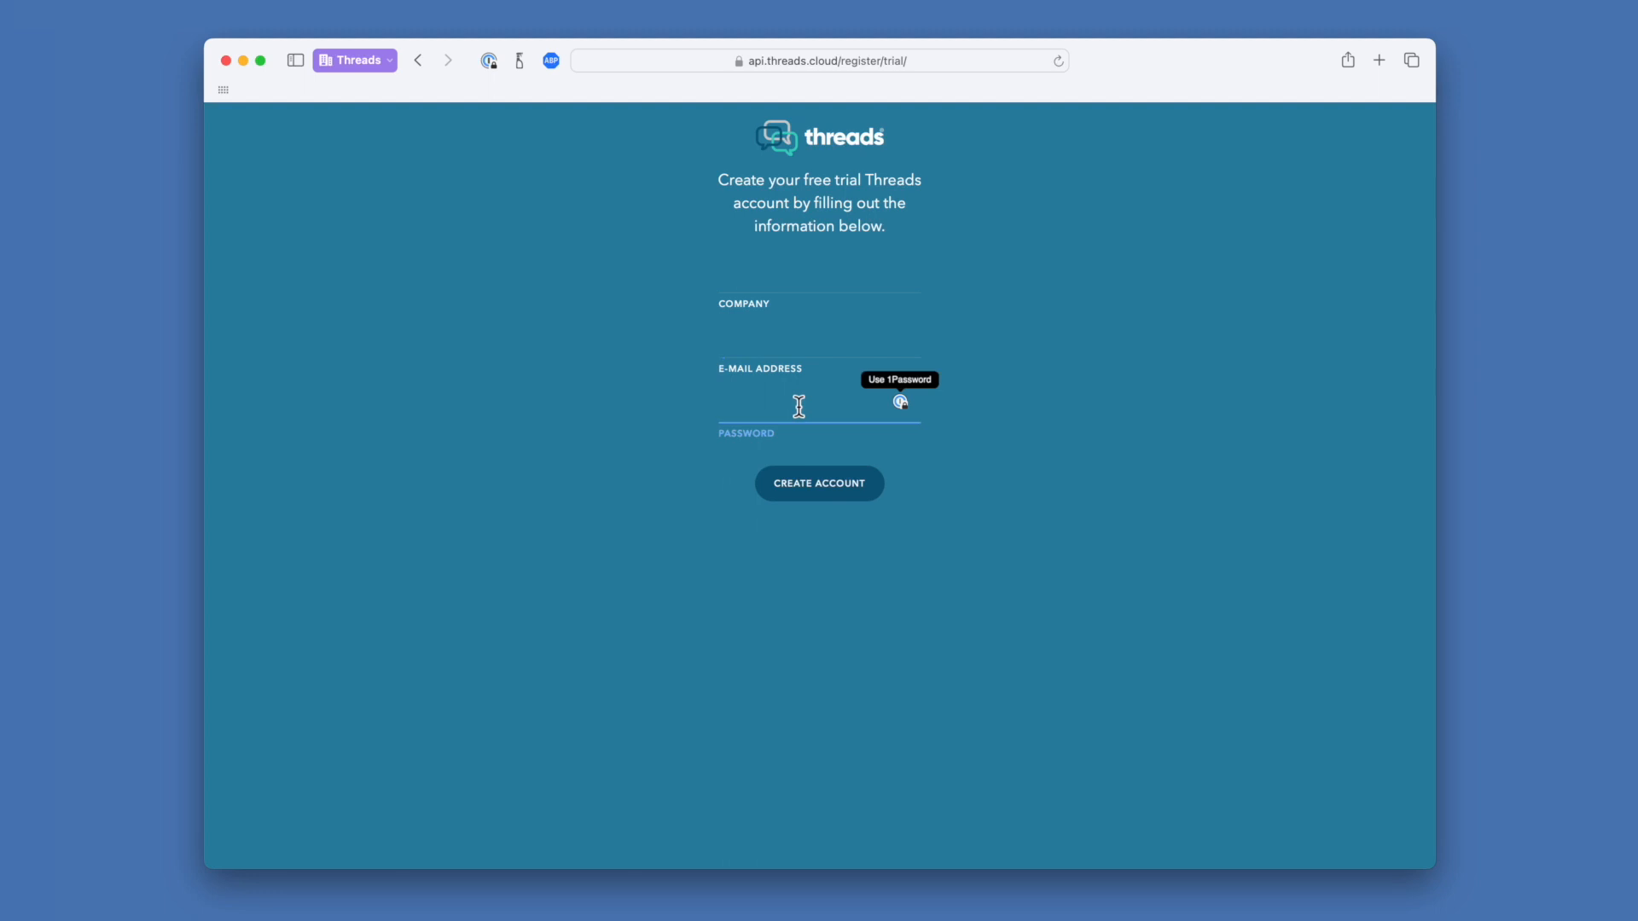
{"action": "left_click", "coordinate": [792, 335]}
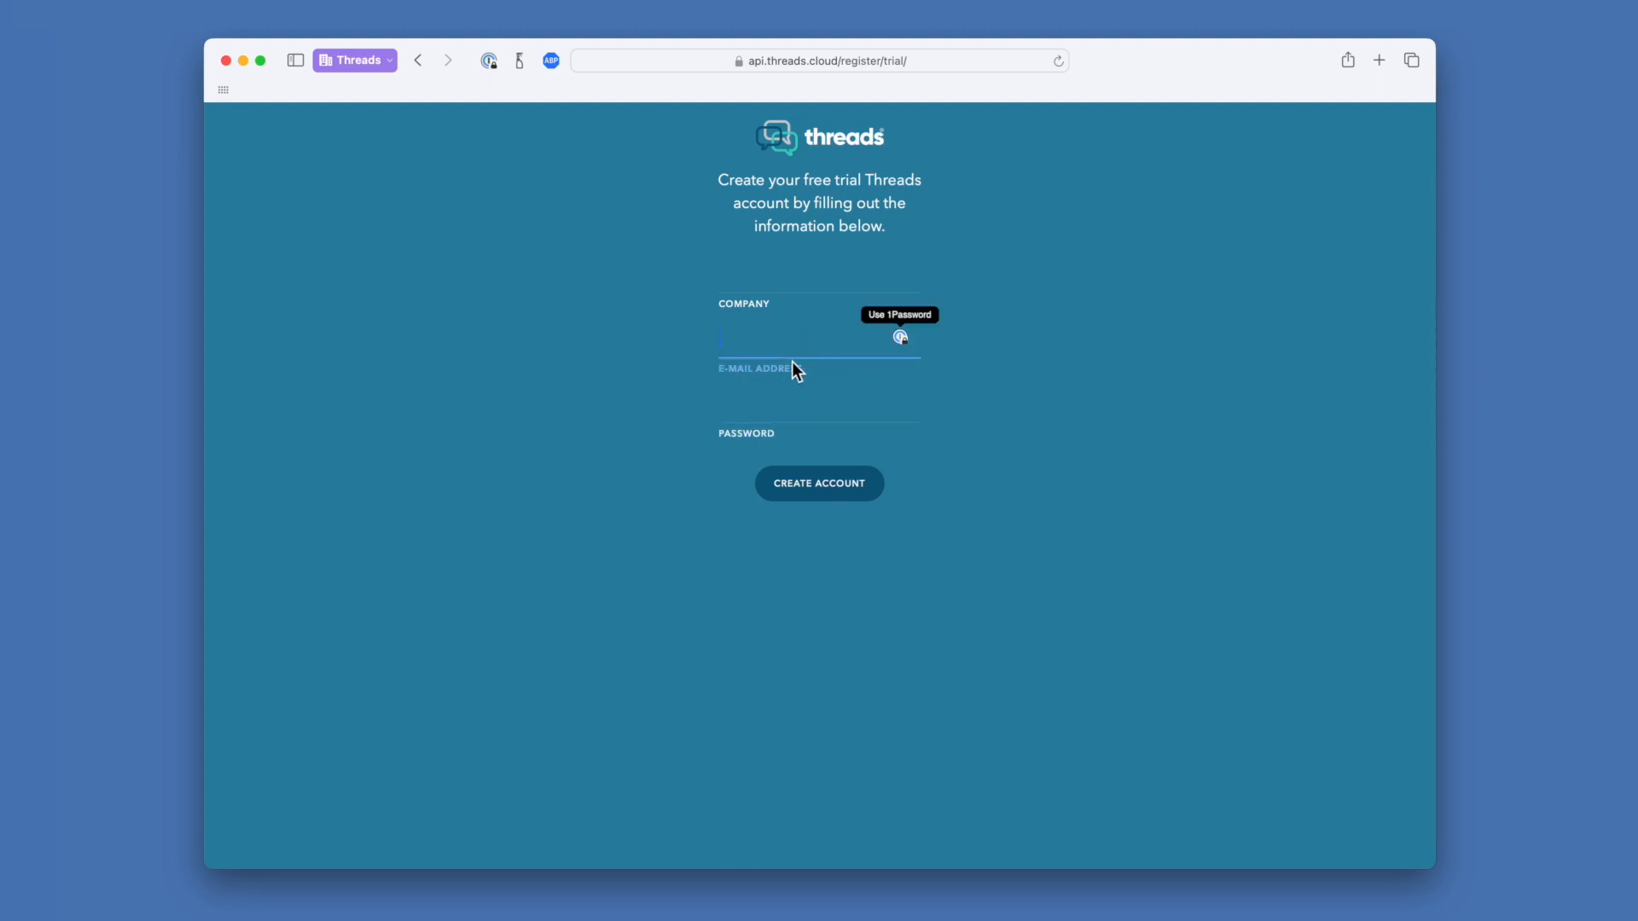
{"action": "left_click", "coordinate": [778, 273]}
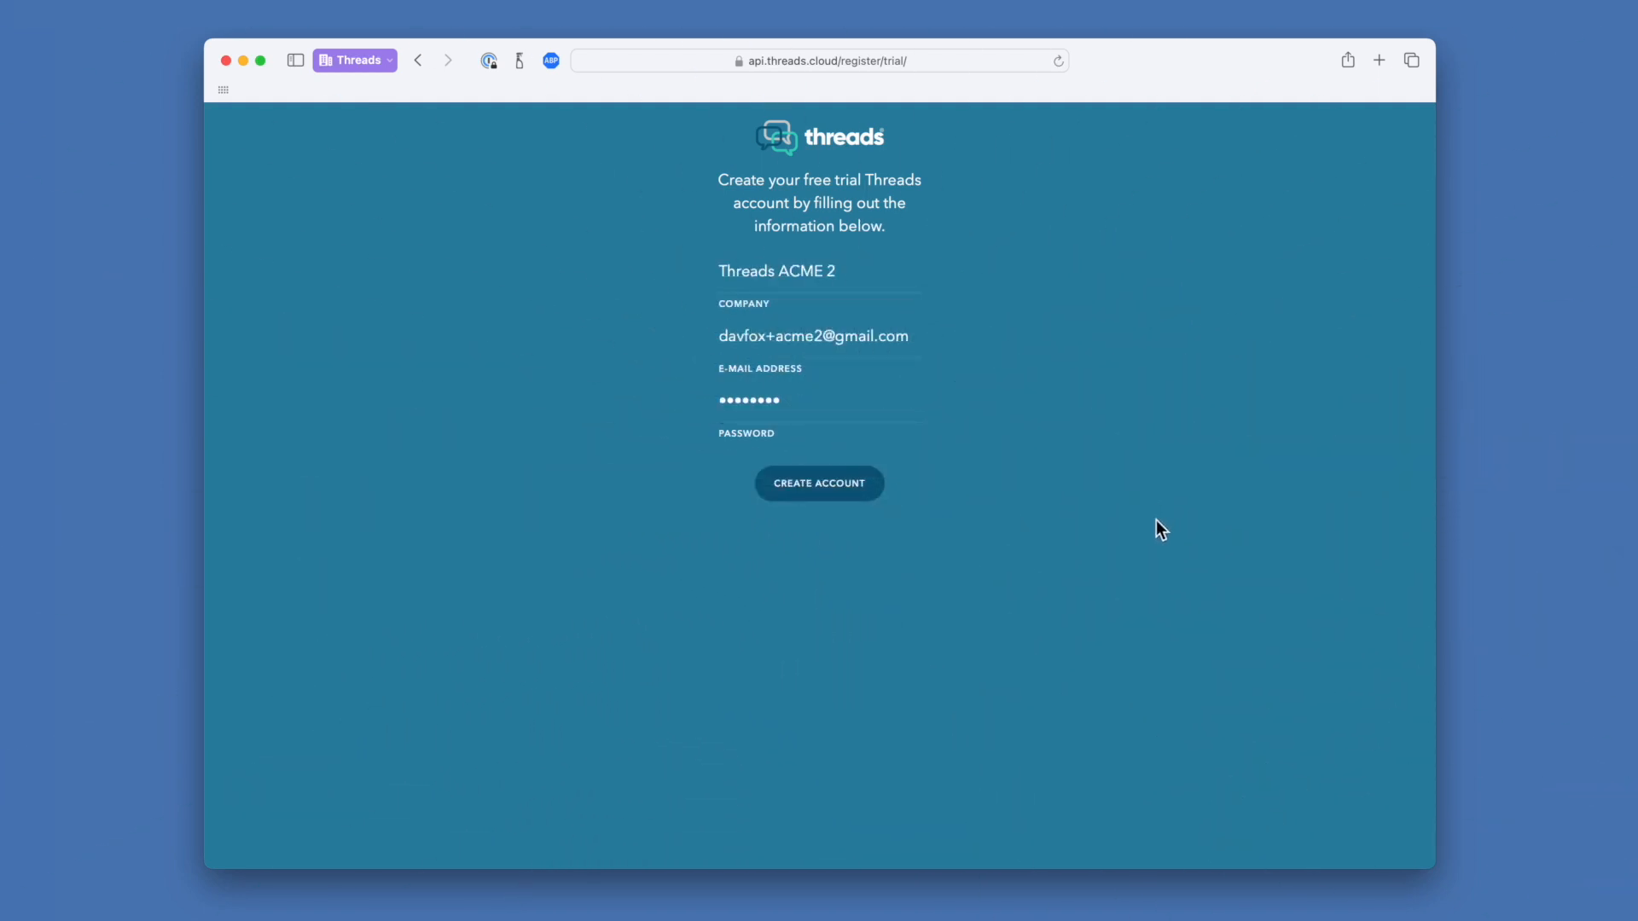
{"action": "left_click", "coordinate": [854, 490]}
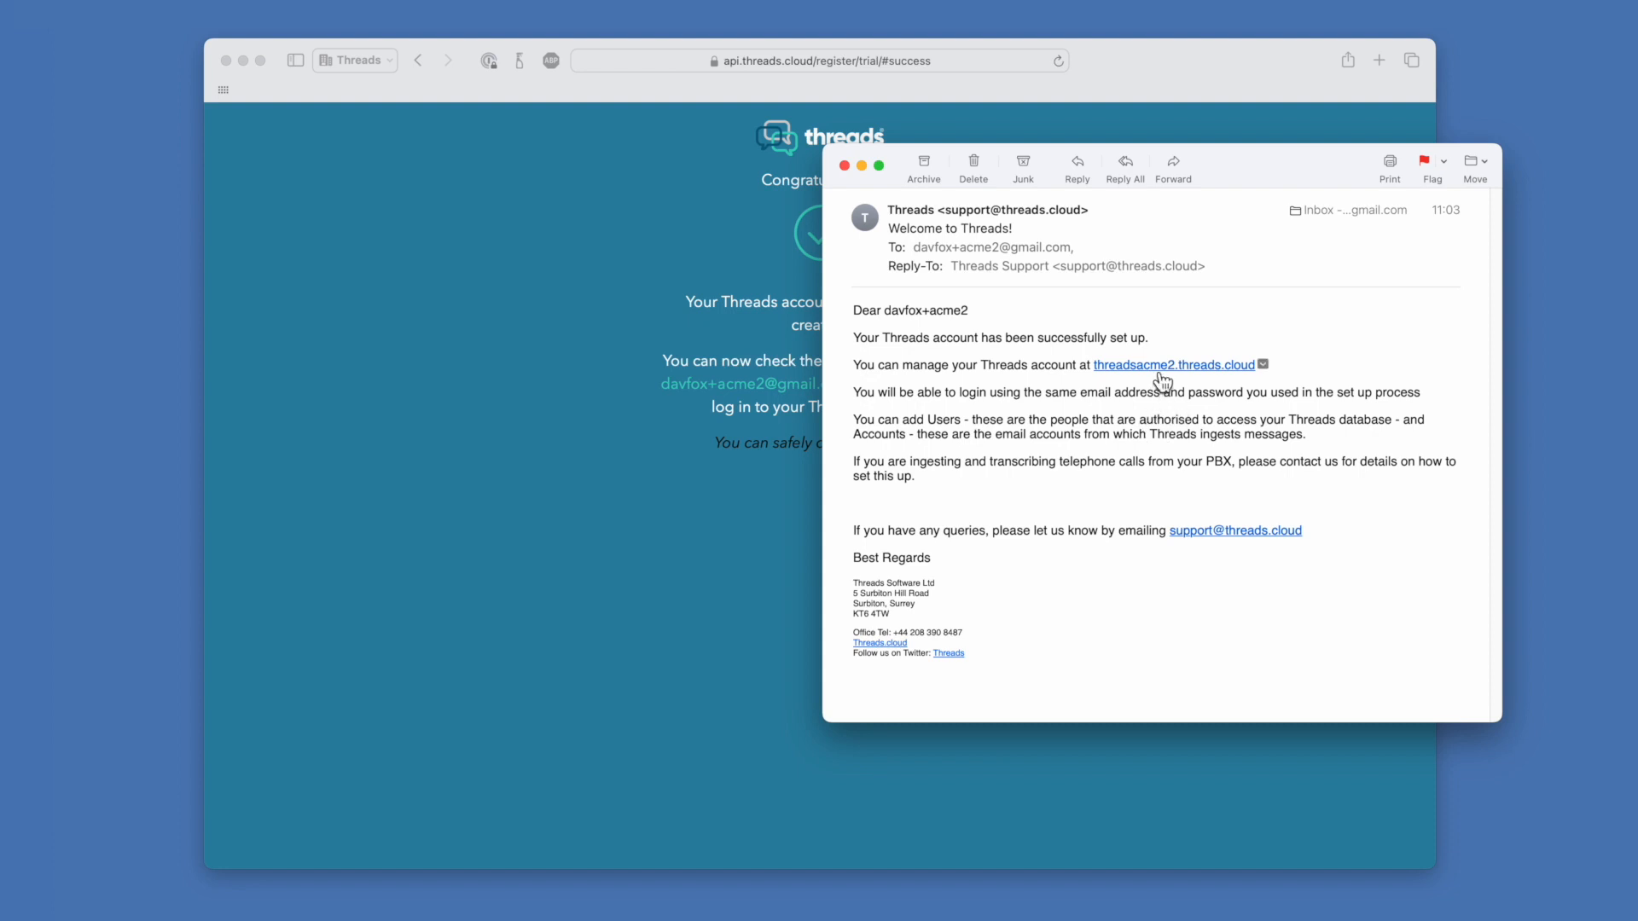
Follow the threadsacme2.threads.cloud management link in the Threads welcome e-mail
{"action": "left_click", "coordinate": [1165, 366]}
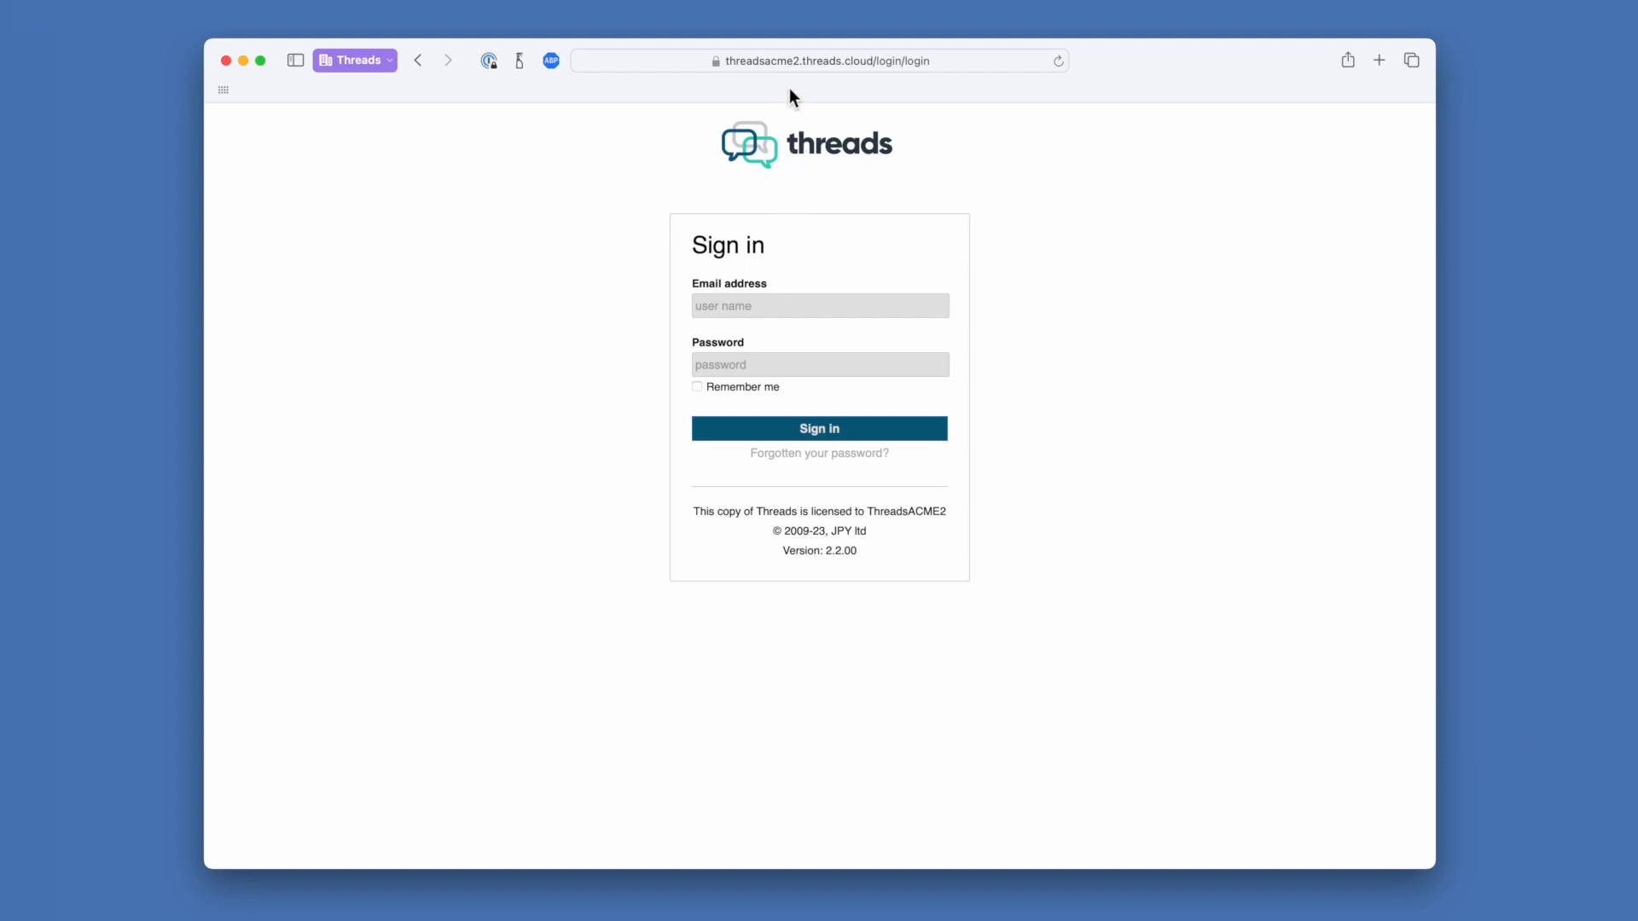
Sign in to the new Threadsacme2 account with its e-mail address and password
{"action": "left_click", "coordinate": [818, 308]}
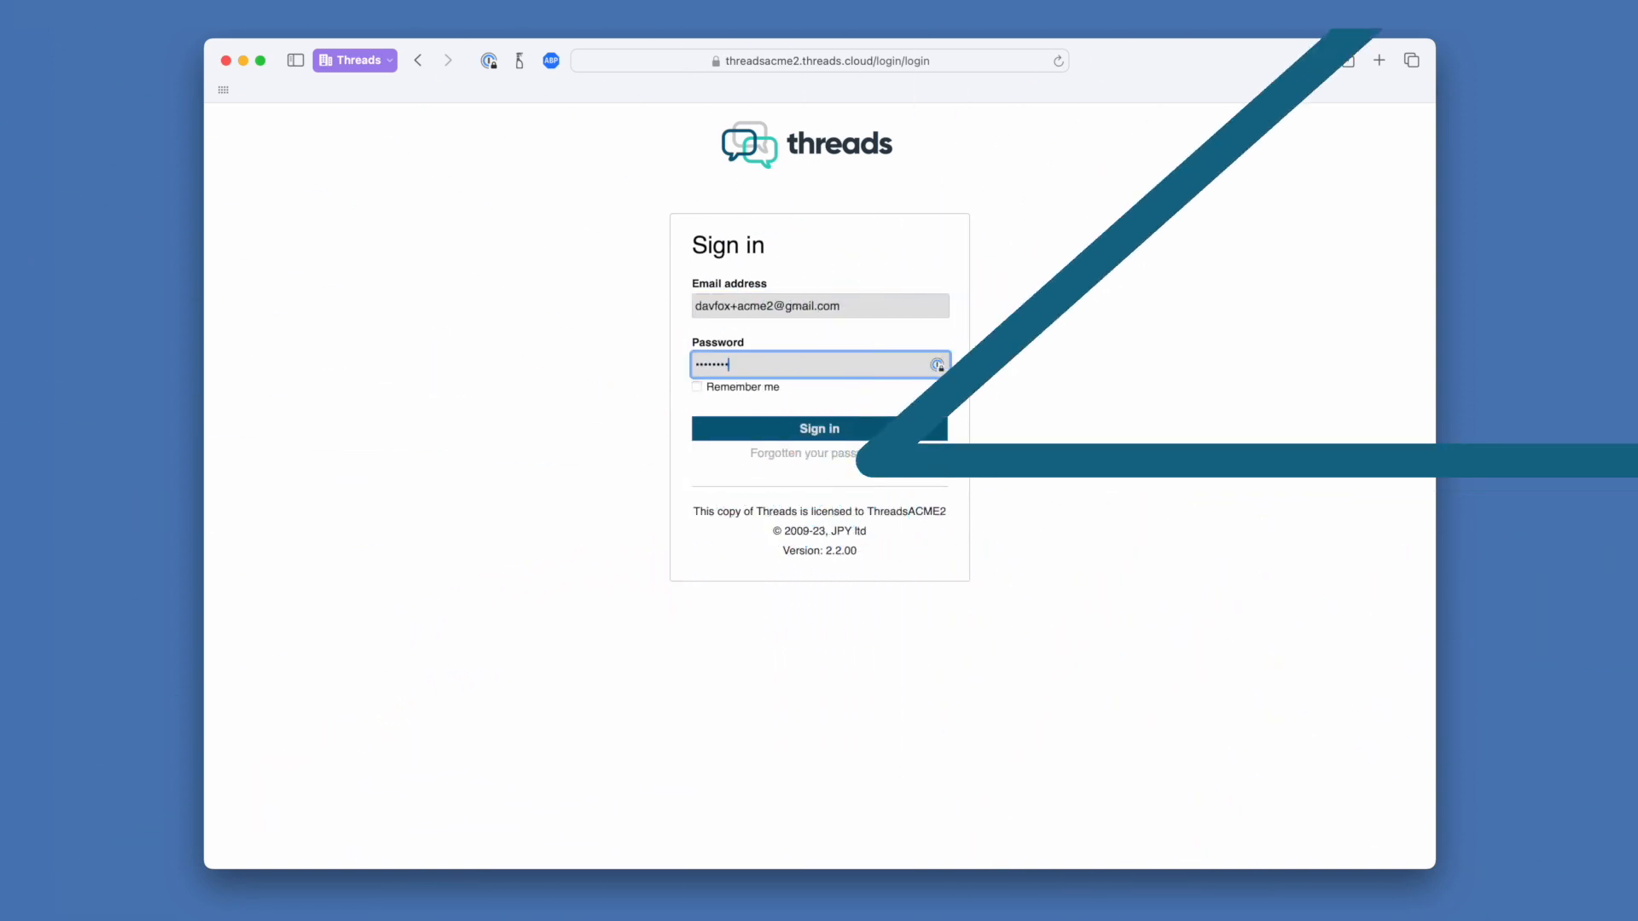
{"action": "left_click", "coordinate": [882, 435]}
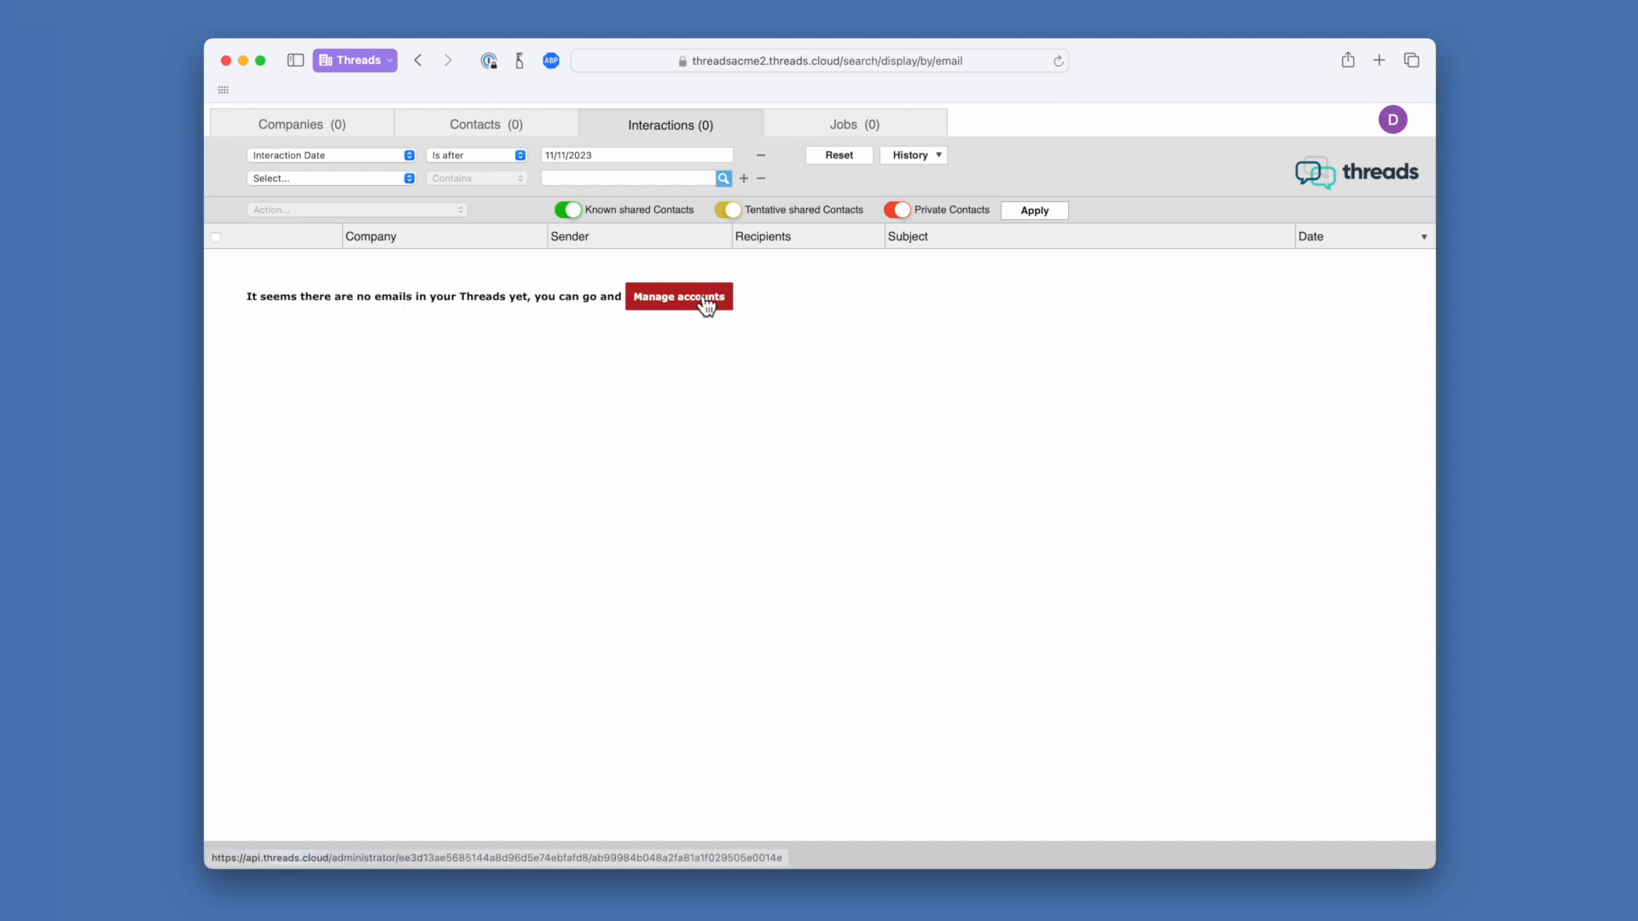
Go to Administrator / Manage accounts from the D avatar menu
{"action": "left_click", "coordinate": [1393, 119]}
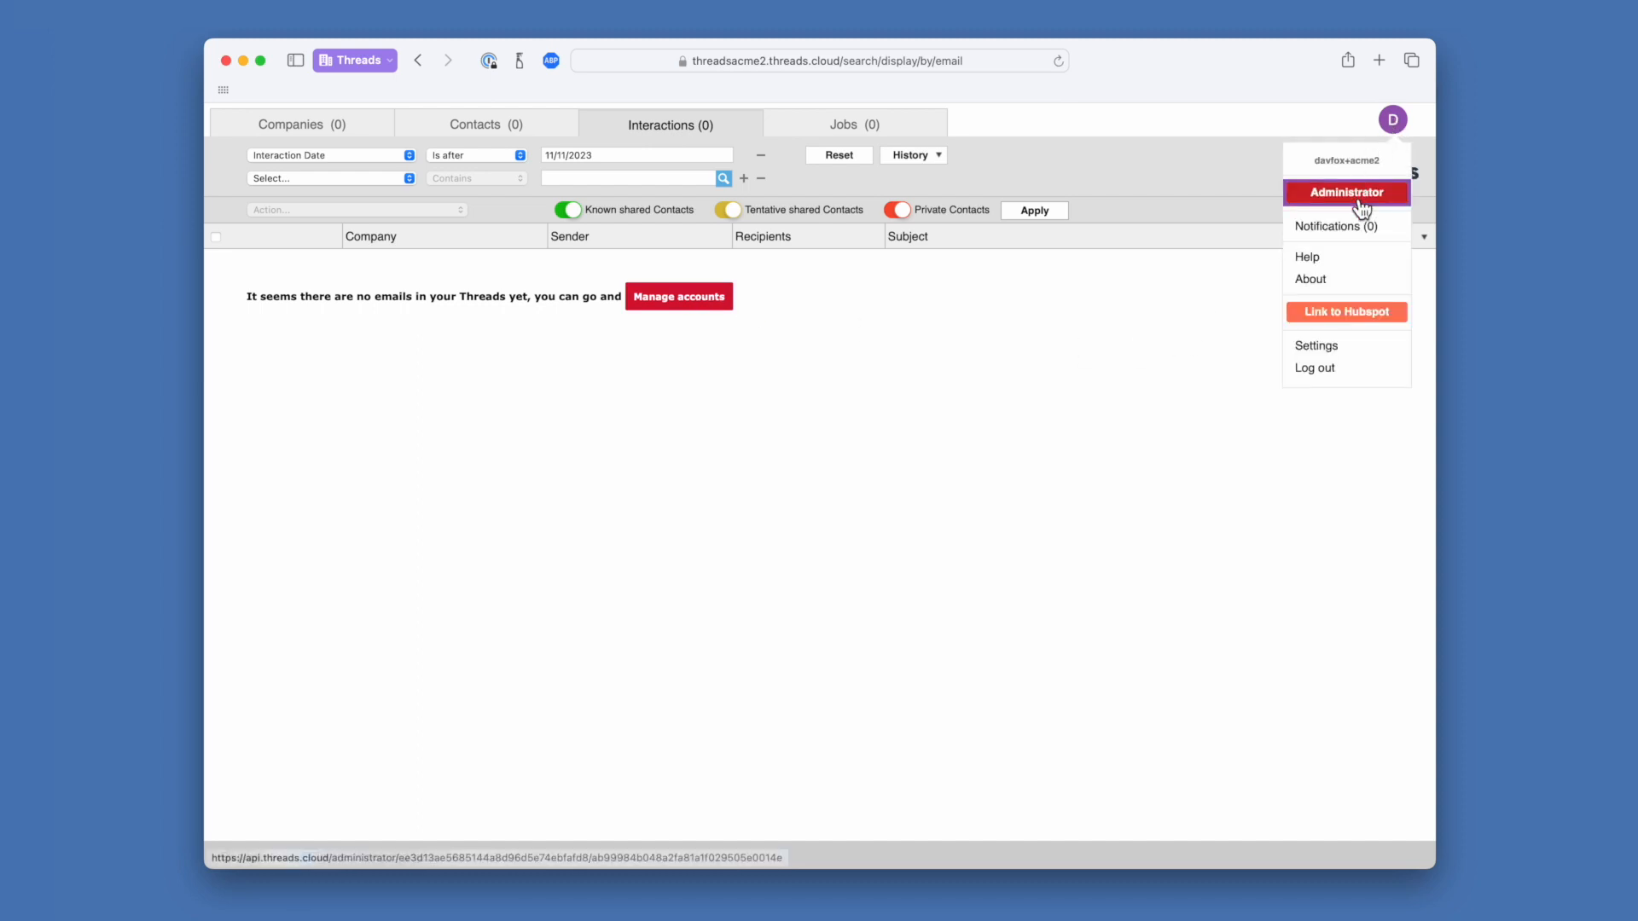
{"action": "left_click", "coordinate": [674, 301]}
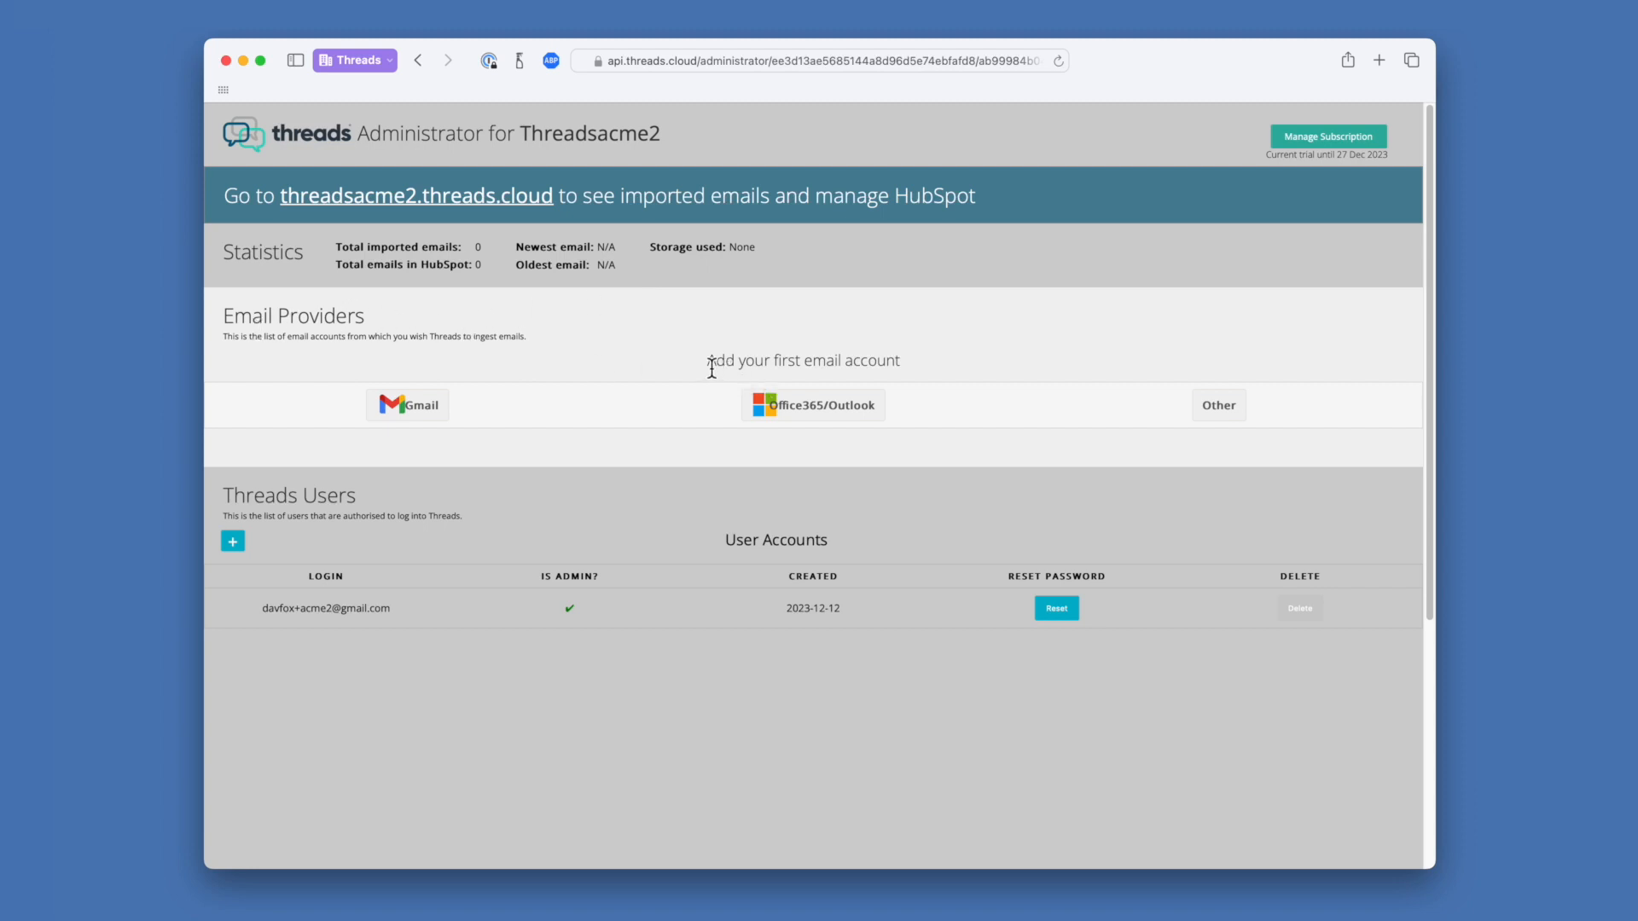
Highlight the 'Add your first email account' prompt, then choose Gmail as the provider
{"action": "left_click_drag", "start_coordinate": [708, 363], "coordinate": [903, 365]}
{"action": "left_click", "coordinate": [931, 339]}
{"action": "left_click", "coordinate": [436, 408]}
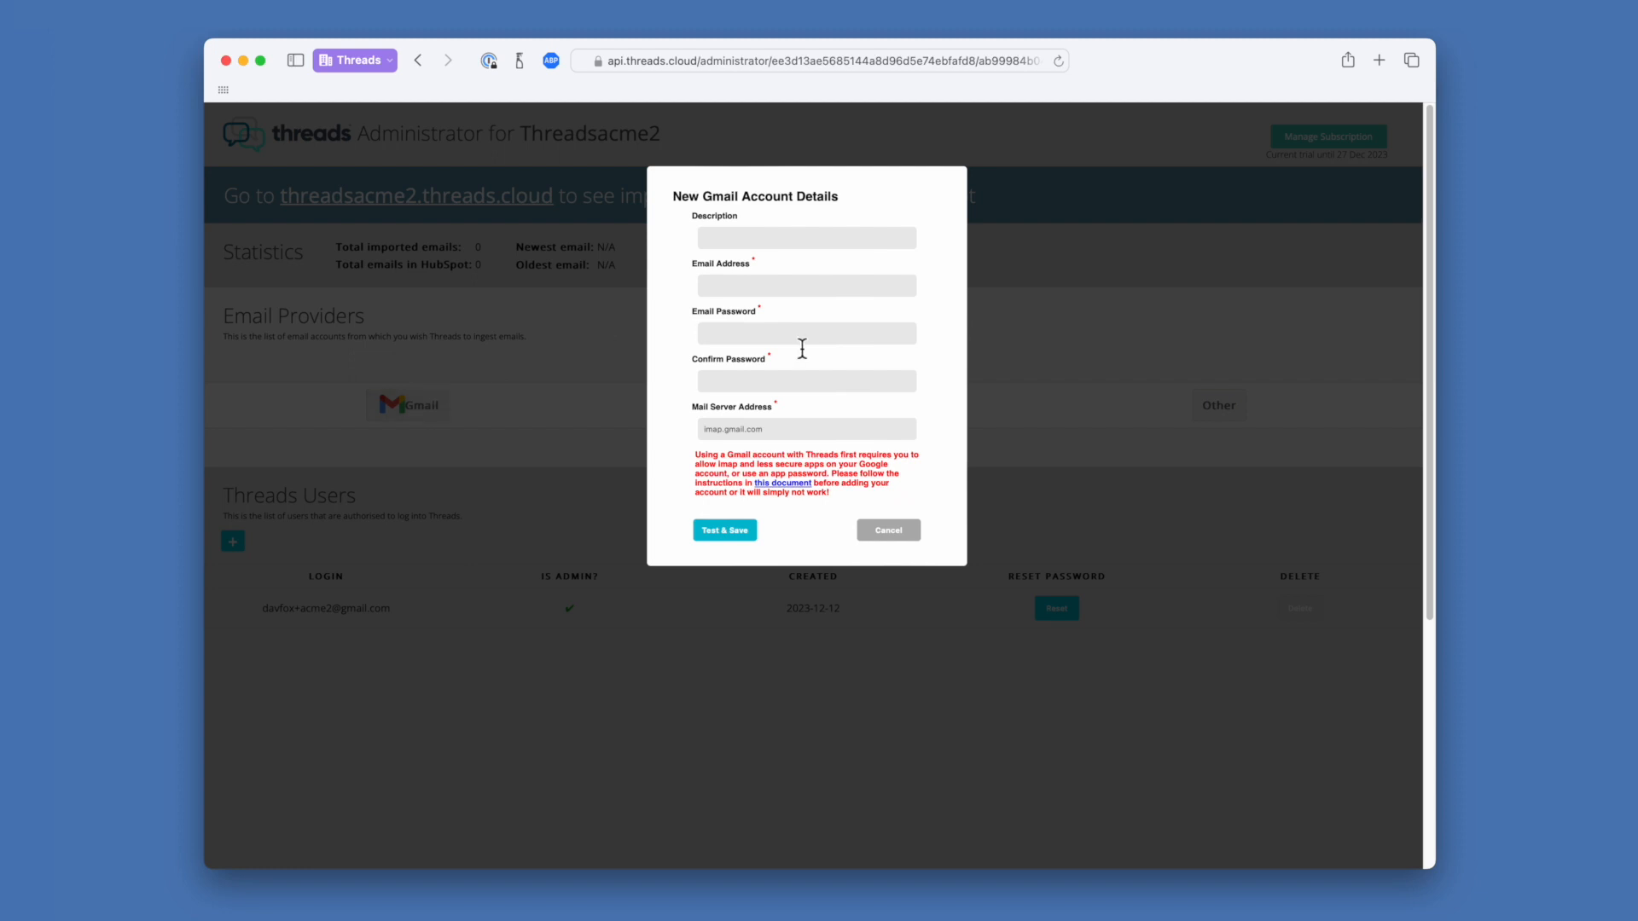
Step through the Gmail Description, Email Address and password fields, then cancel without filling them
{"action": "left_click", "coordinate": [782, 238]}
{"action": "left_click", "coordinate": [790, 290]}
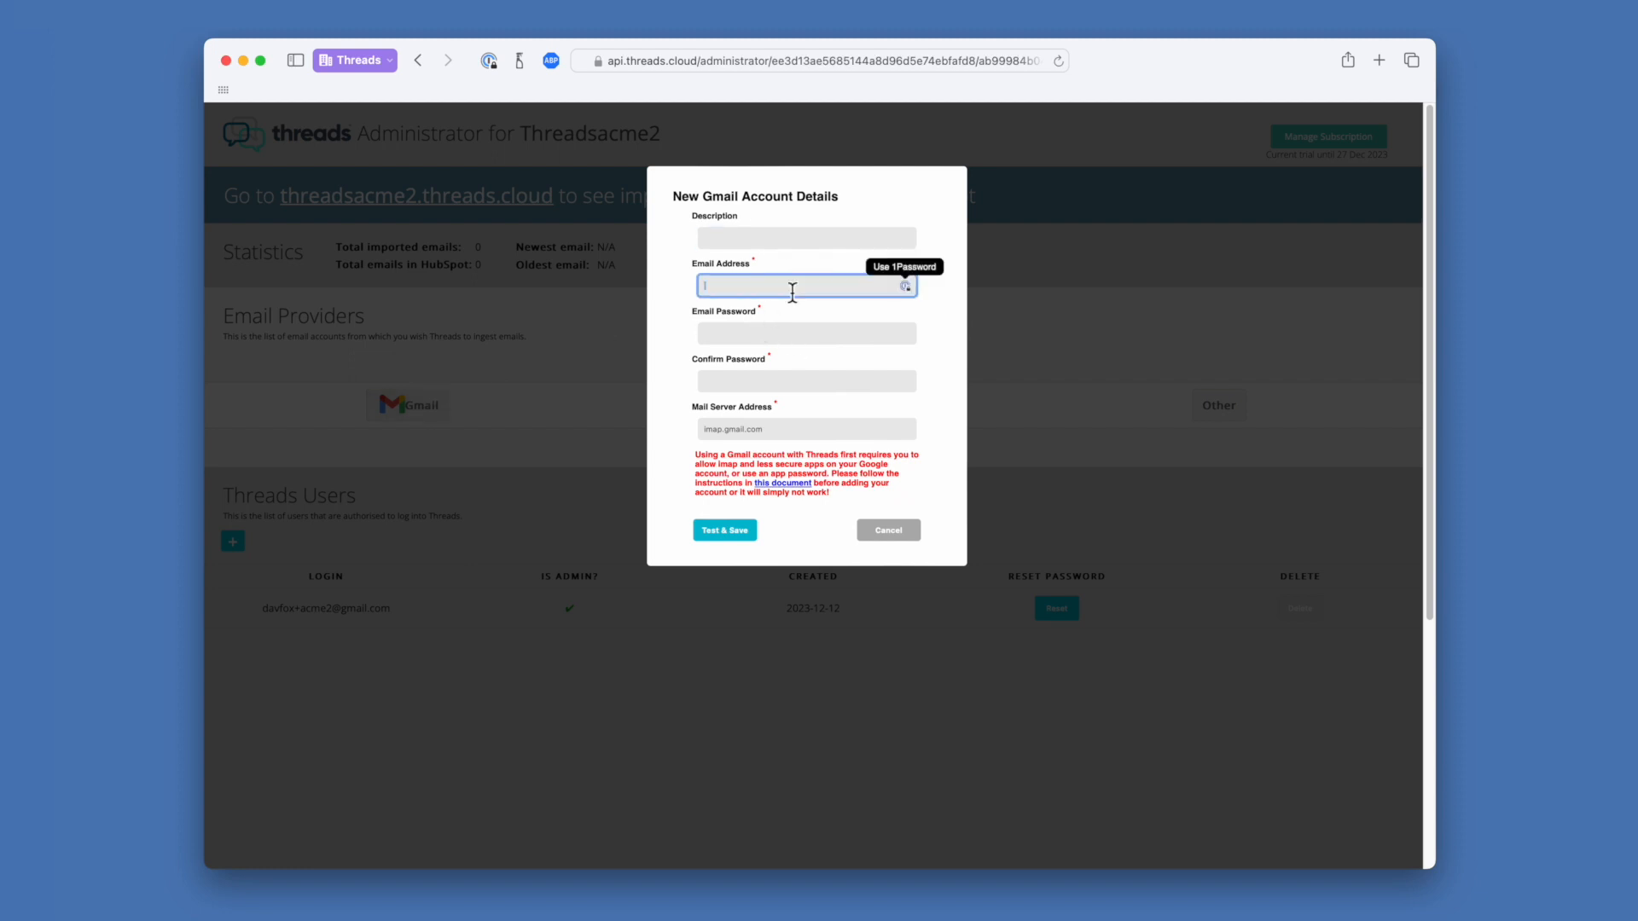
{"action": "left_click", "coordinate": [807, 338]}
{"action": "left_click", "coordinate": [807, 383]}
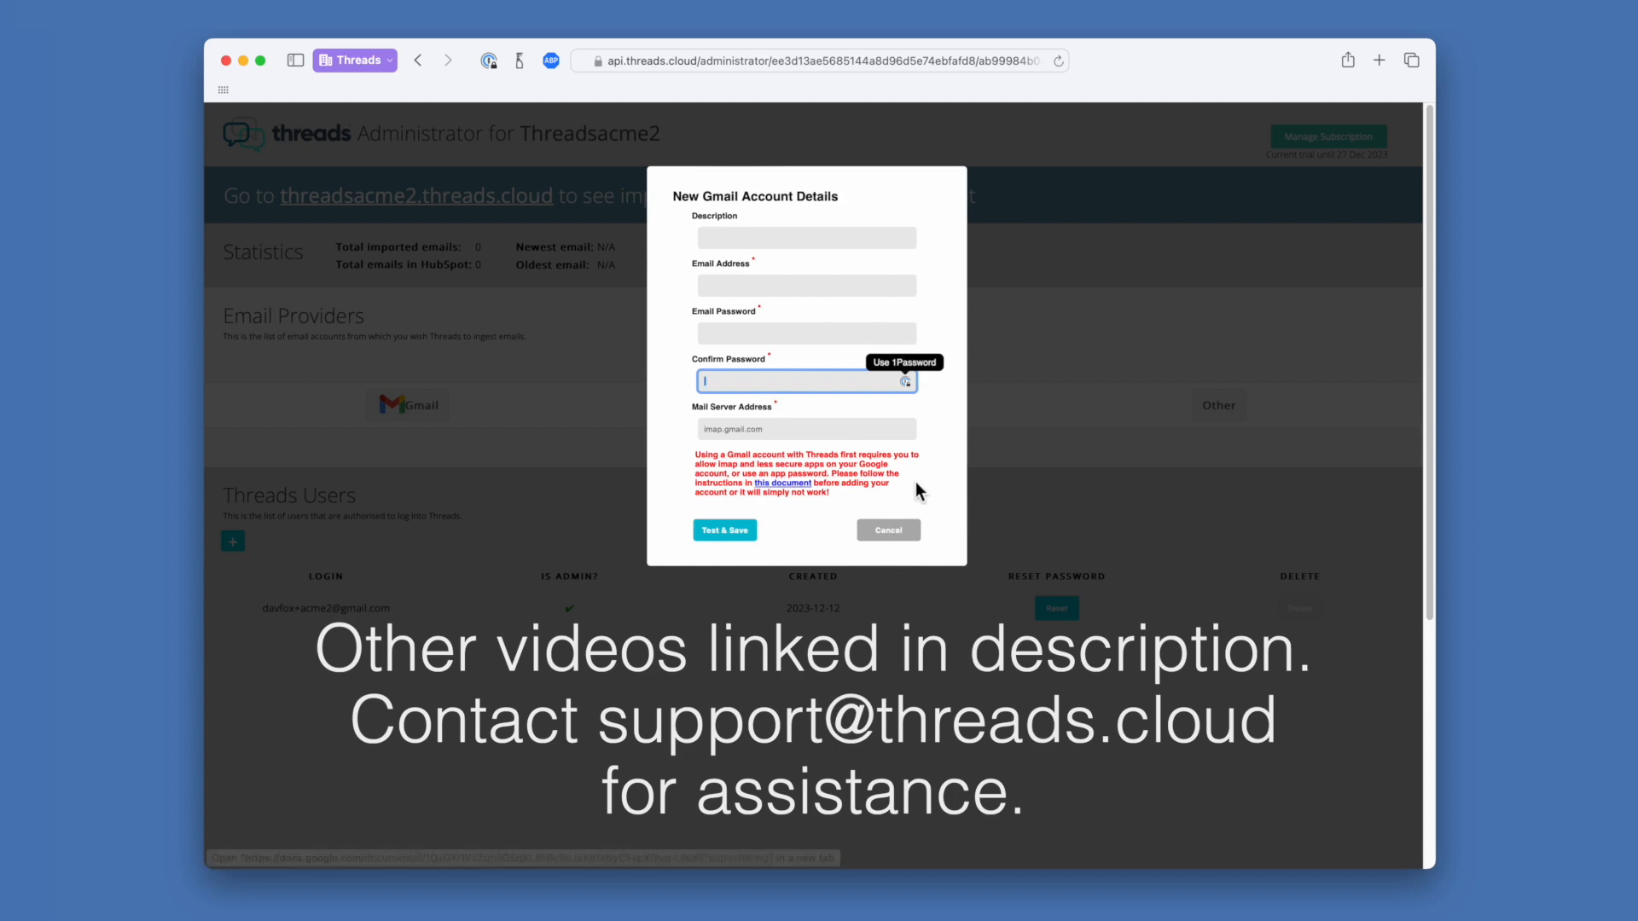
{"action": "left_click", "coordinate": [889, 531]}
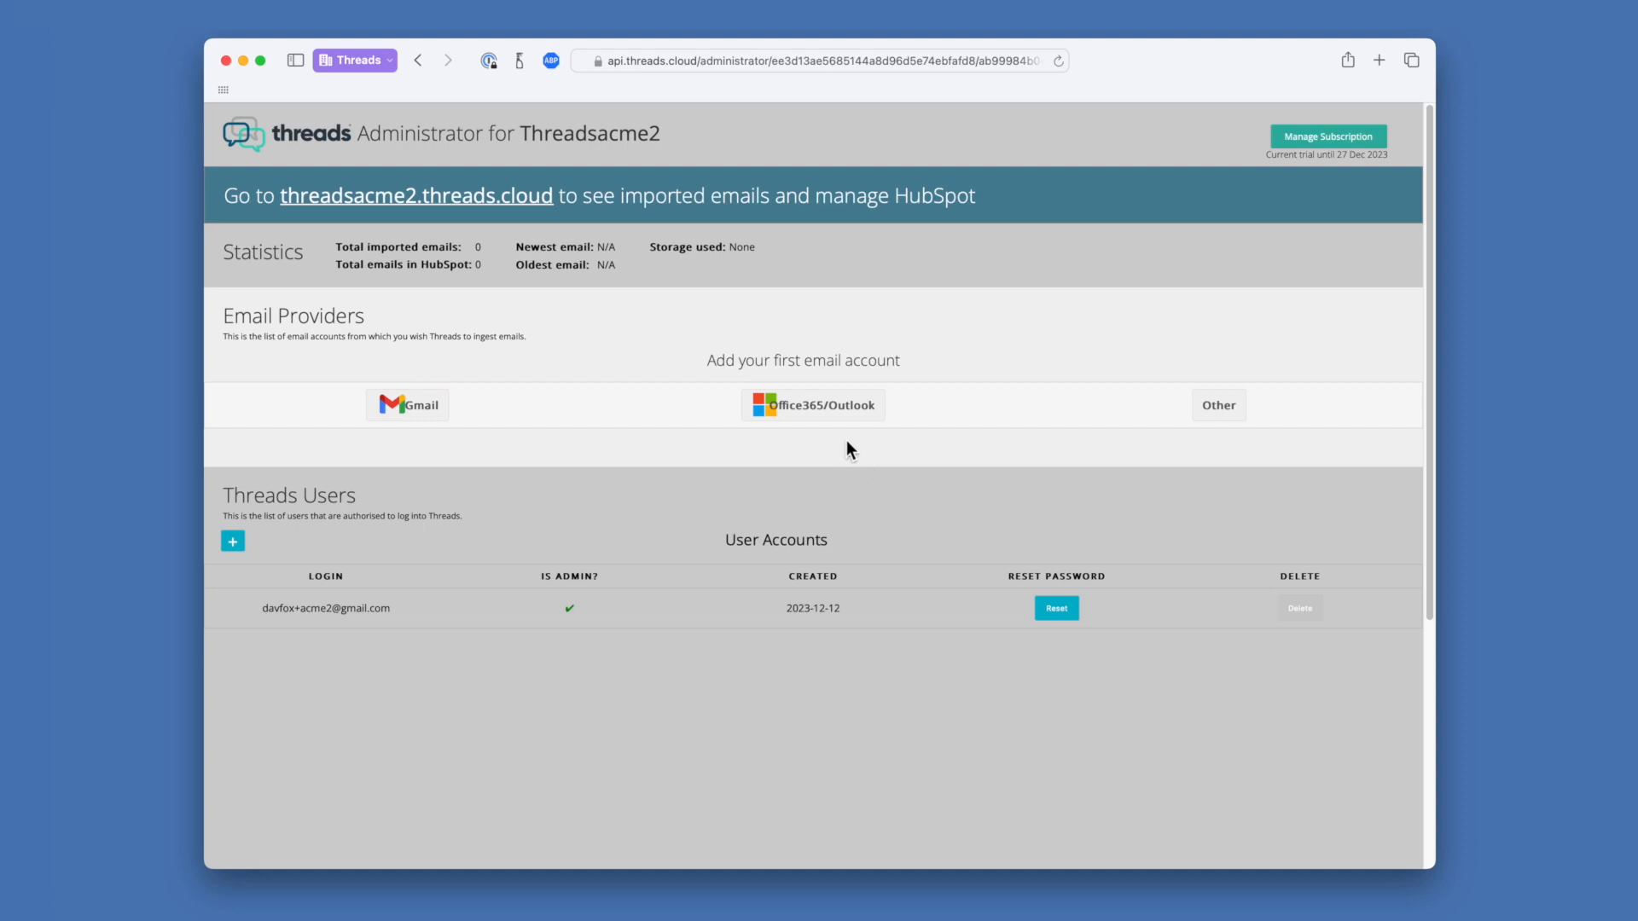
Choose Office365/Outlook and launch its Microsoft authentication link in a new tab
{"action": "left_click", "coordinate": [834, 416]}
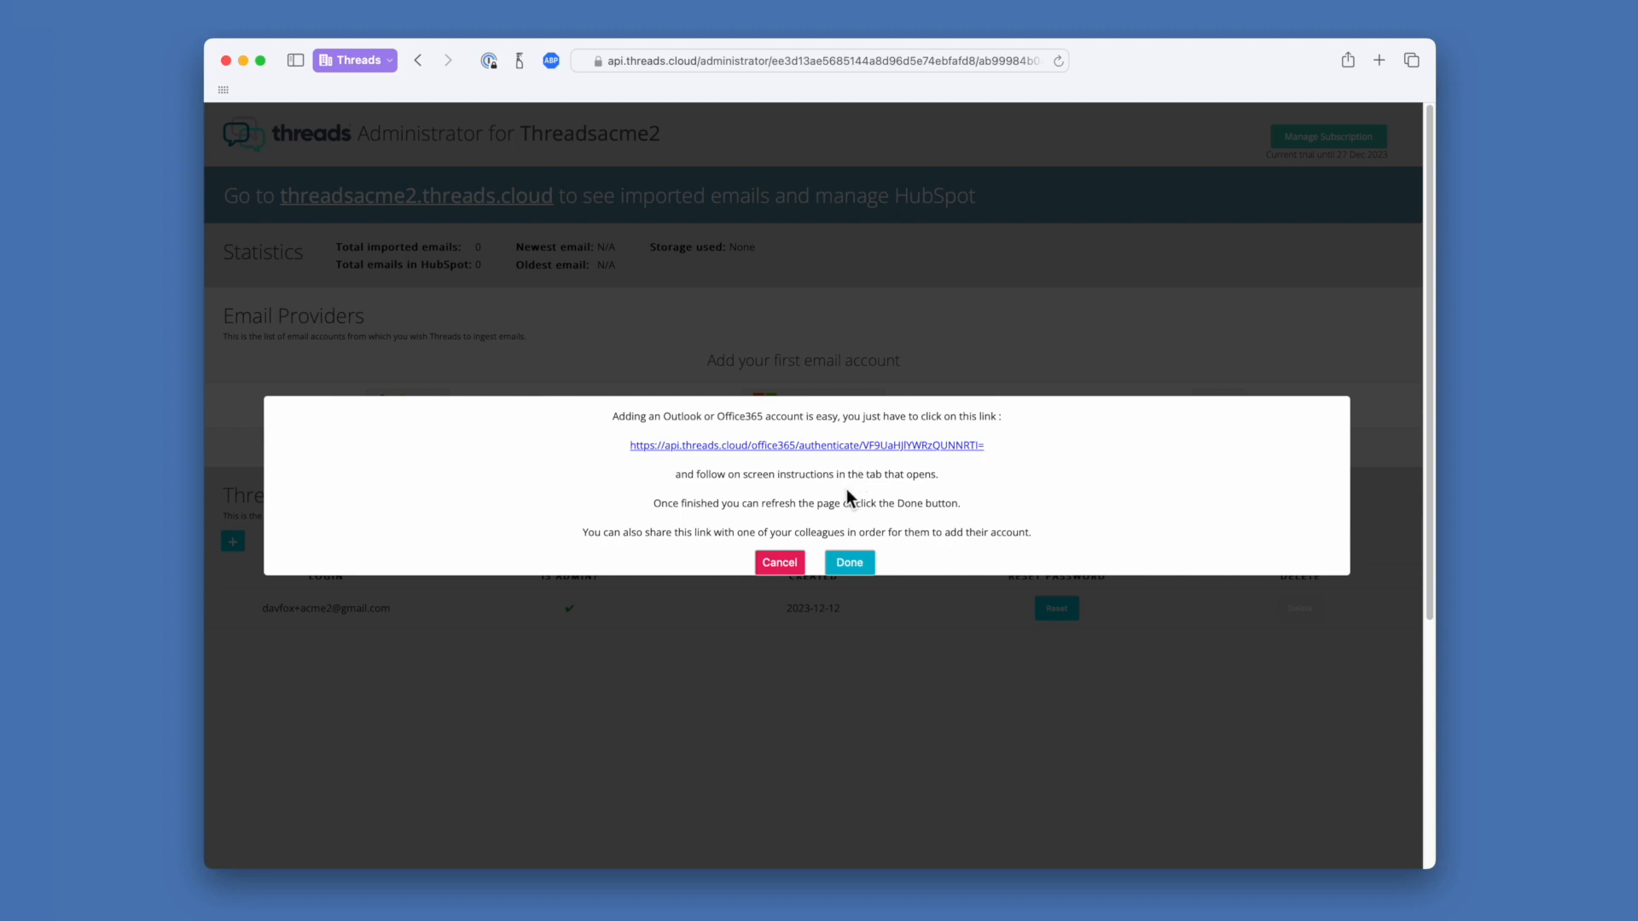
{"action": "left_click", "coordinate": [824, 445]}
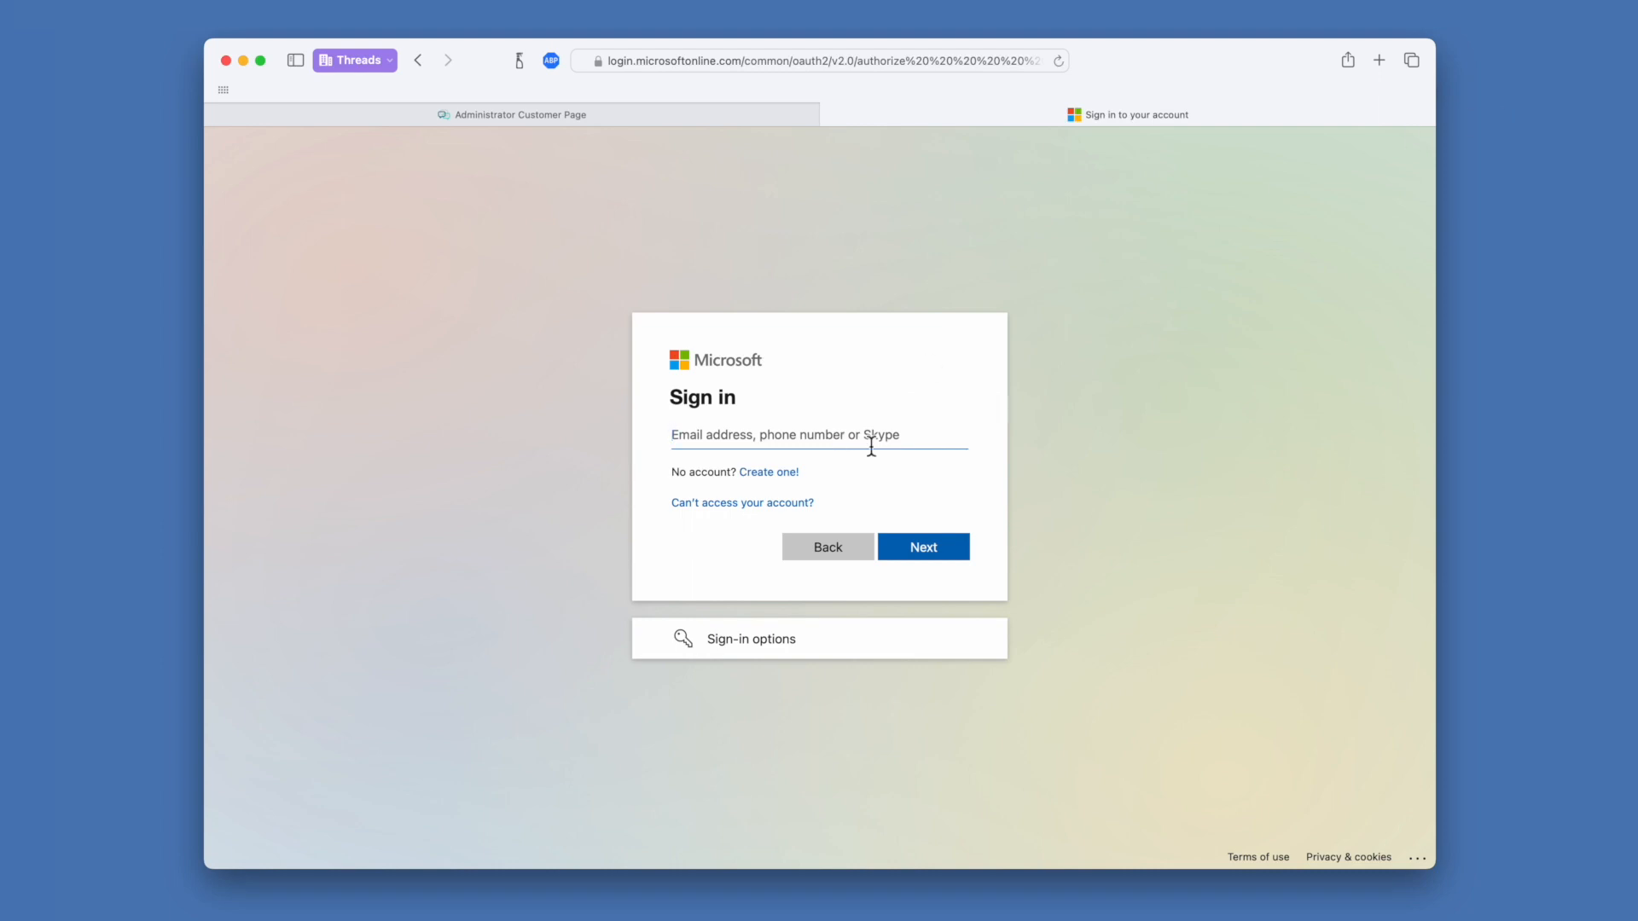
Sign in to Microsoft with the pasted Outlook e-mail and password, accepting stay signed in
{"action": "key", "text": "super+v"}
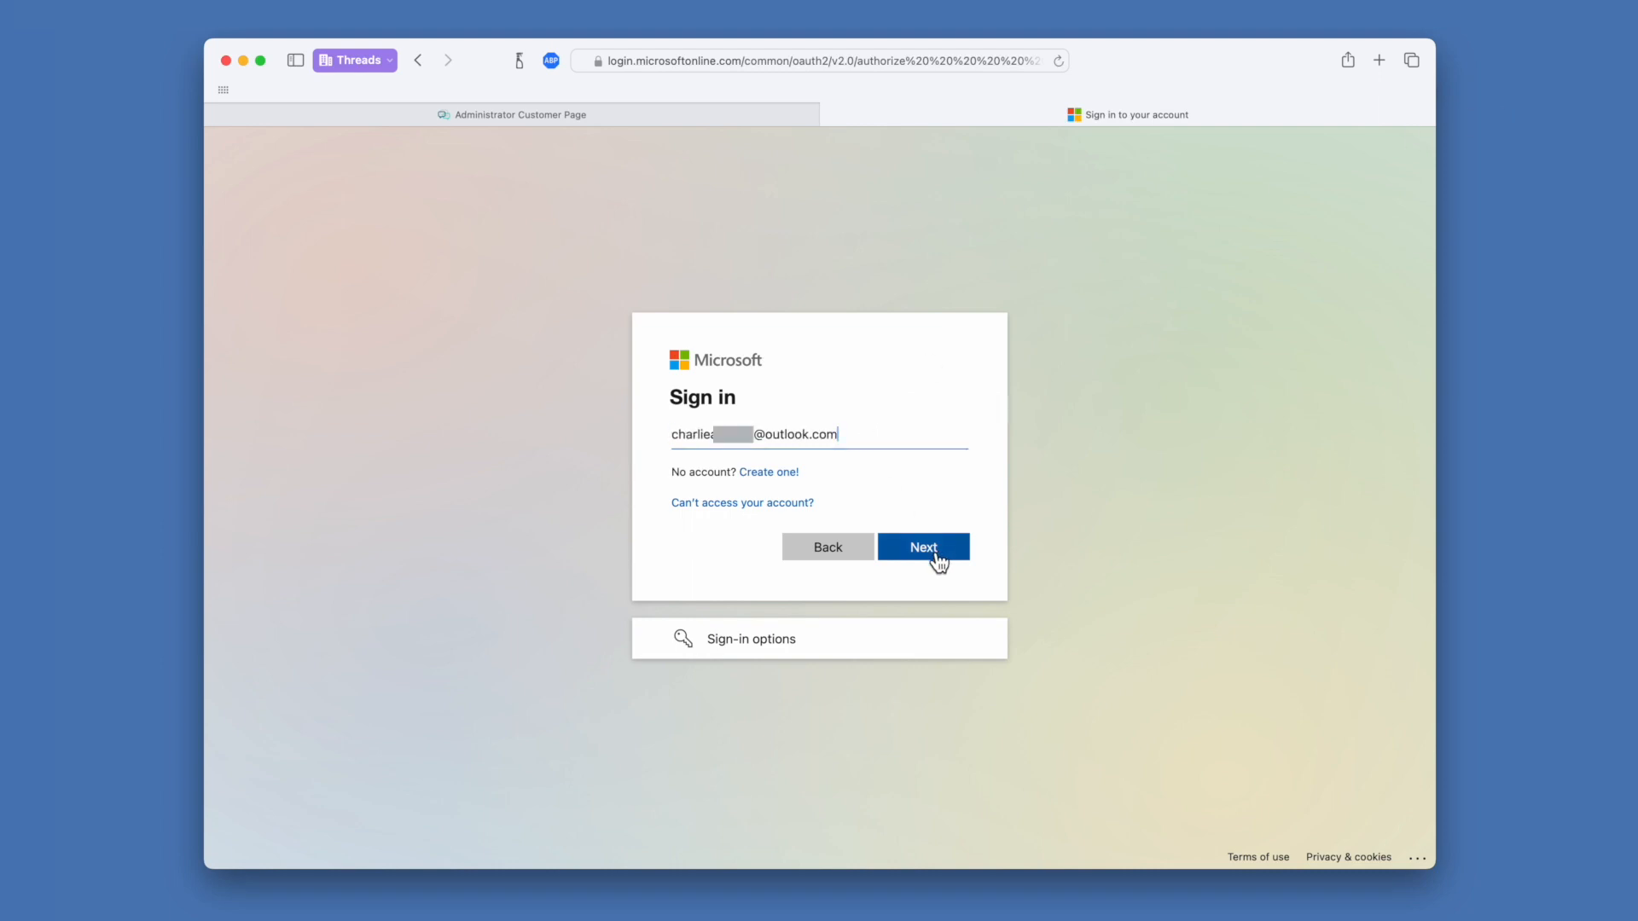
{"action": "left_click", "coordinate": [932, 552]}
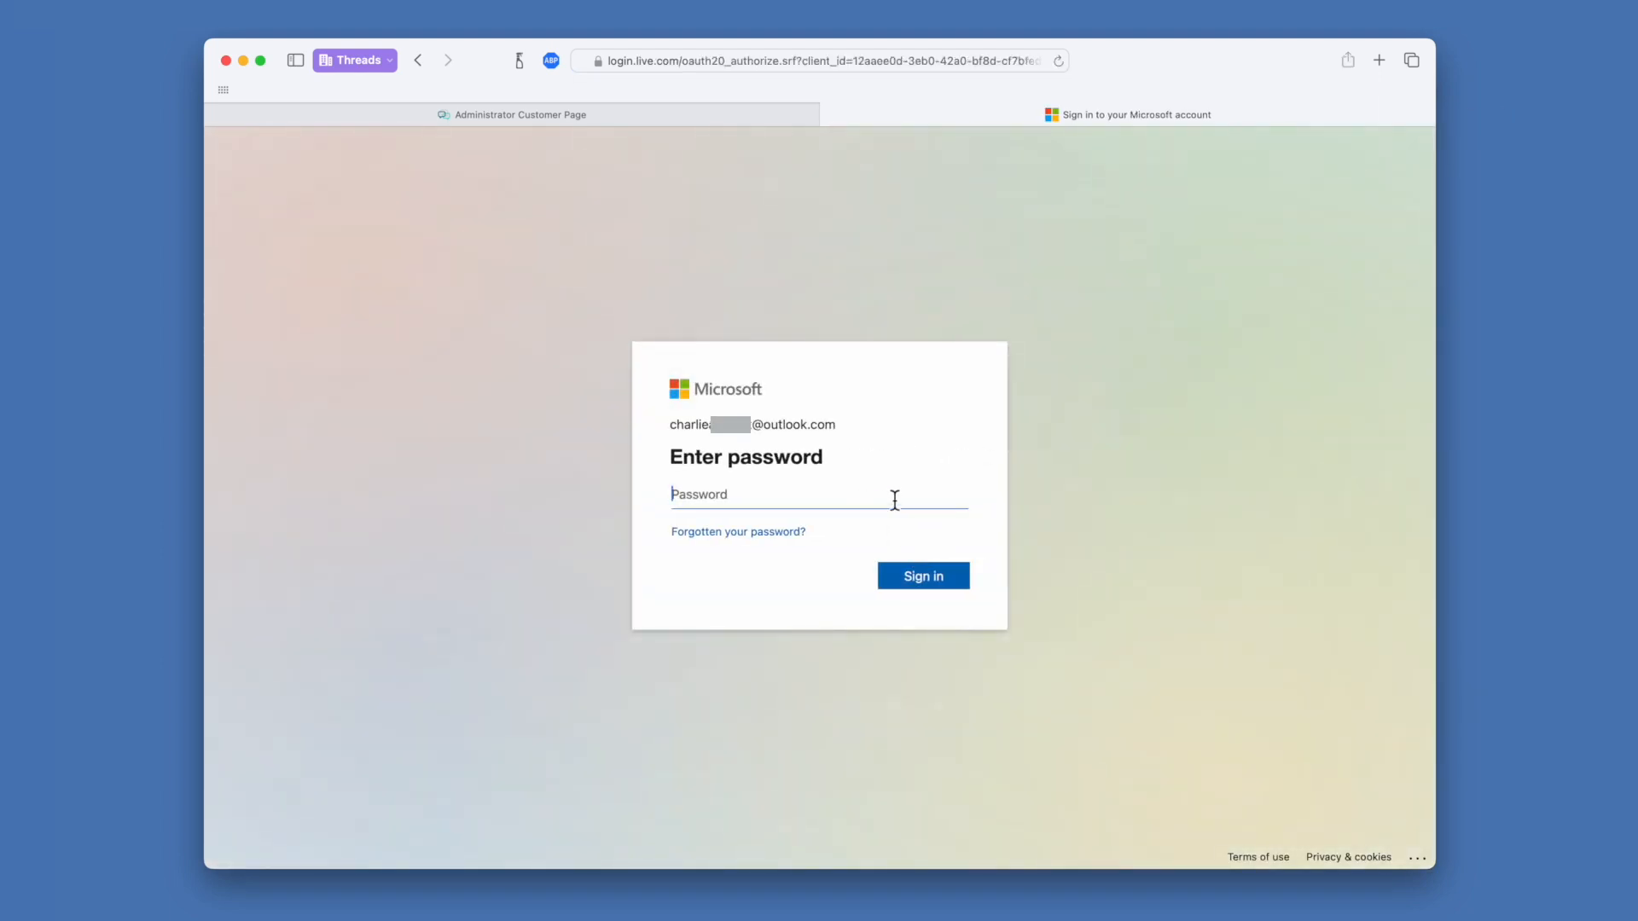
{"action": "key", "text": "super+v"}
{"action": "left_click", "coordinate": [940, 576]}
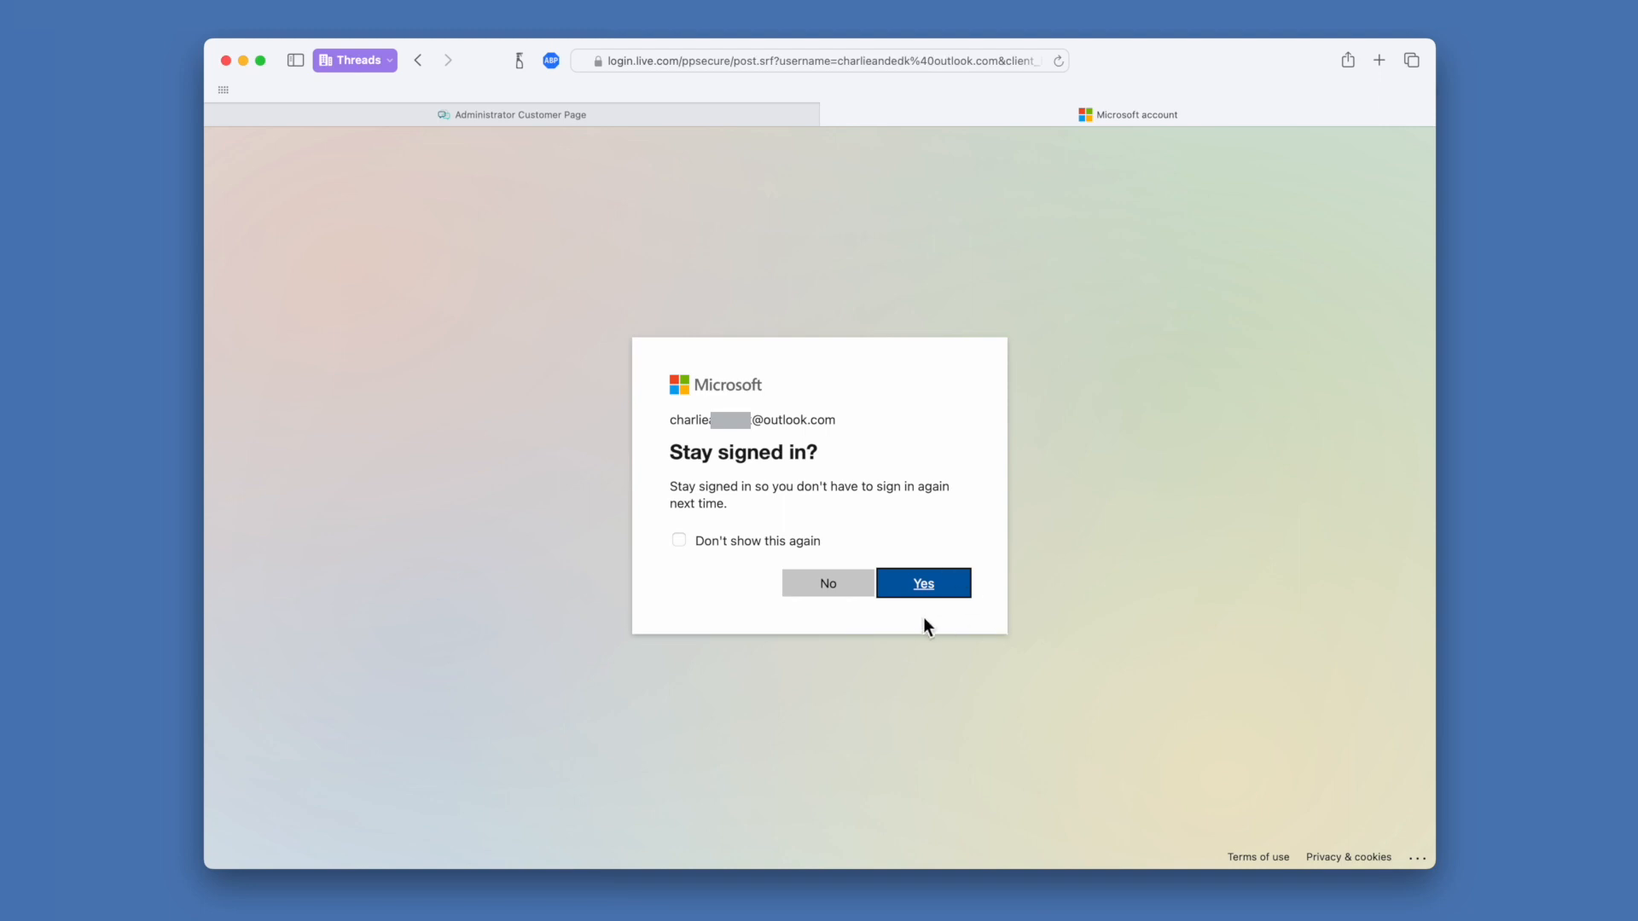
{"action": "left_click", "coordinate": [845, 588]}
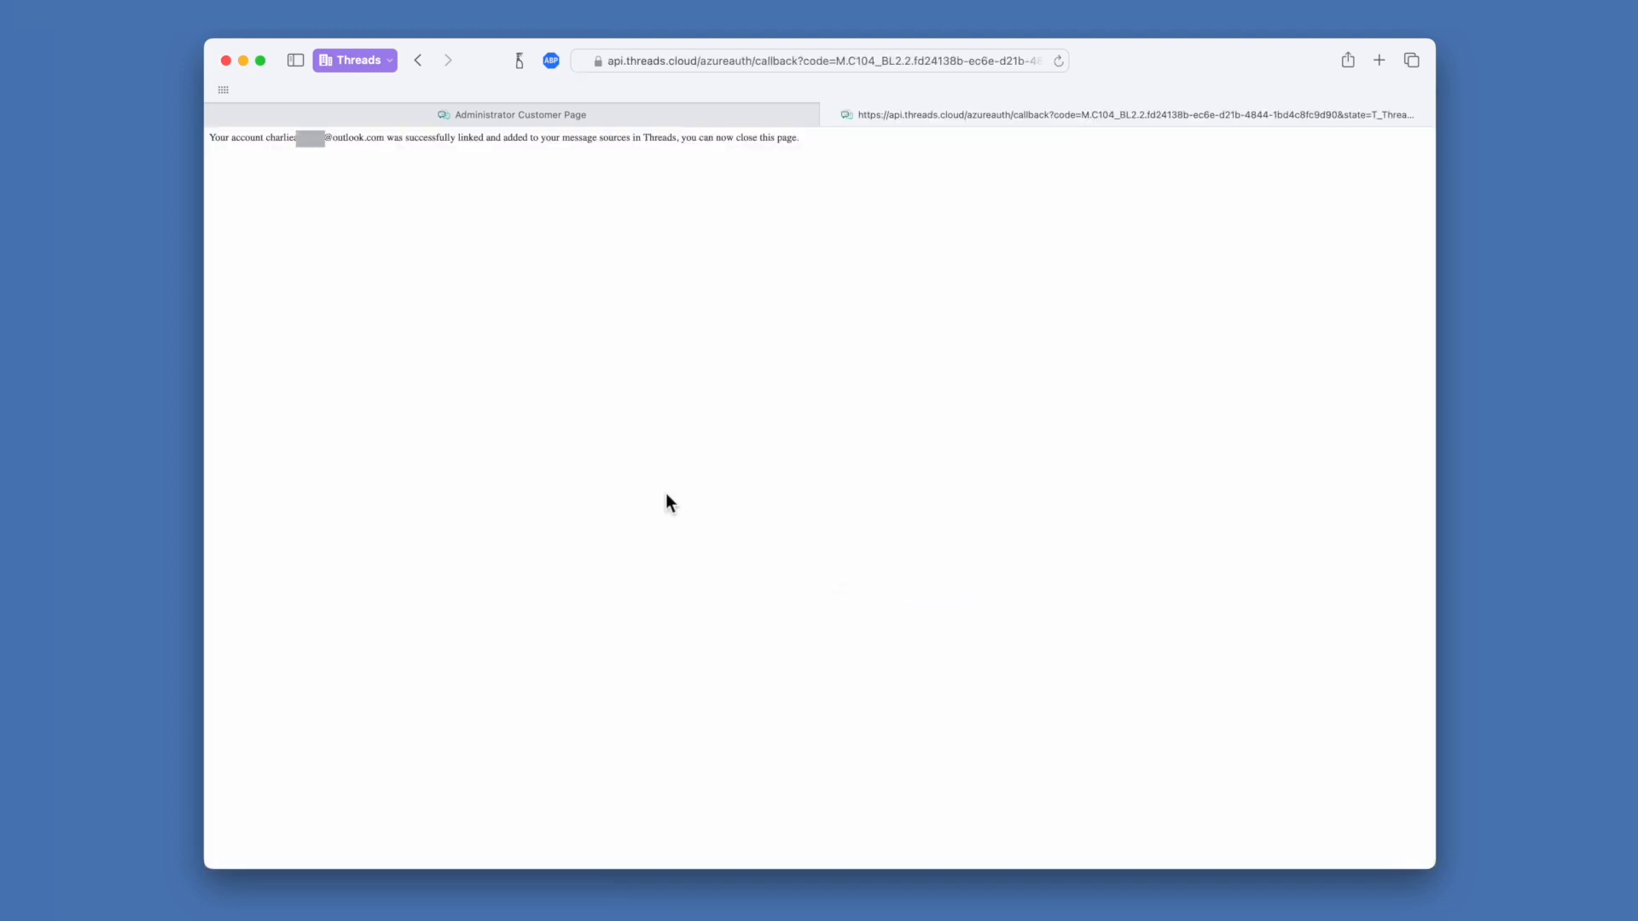
Close the account-linked confirmation tab and click Done on the Threads Outlook dialog
{"action": "triple_click", "coordinate": [215, 139]}
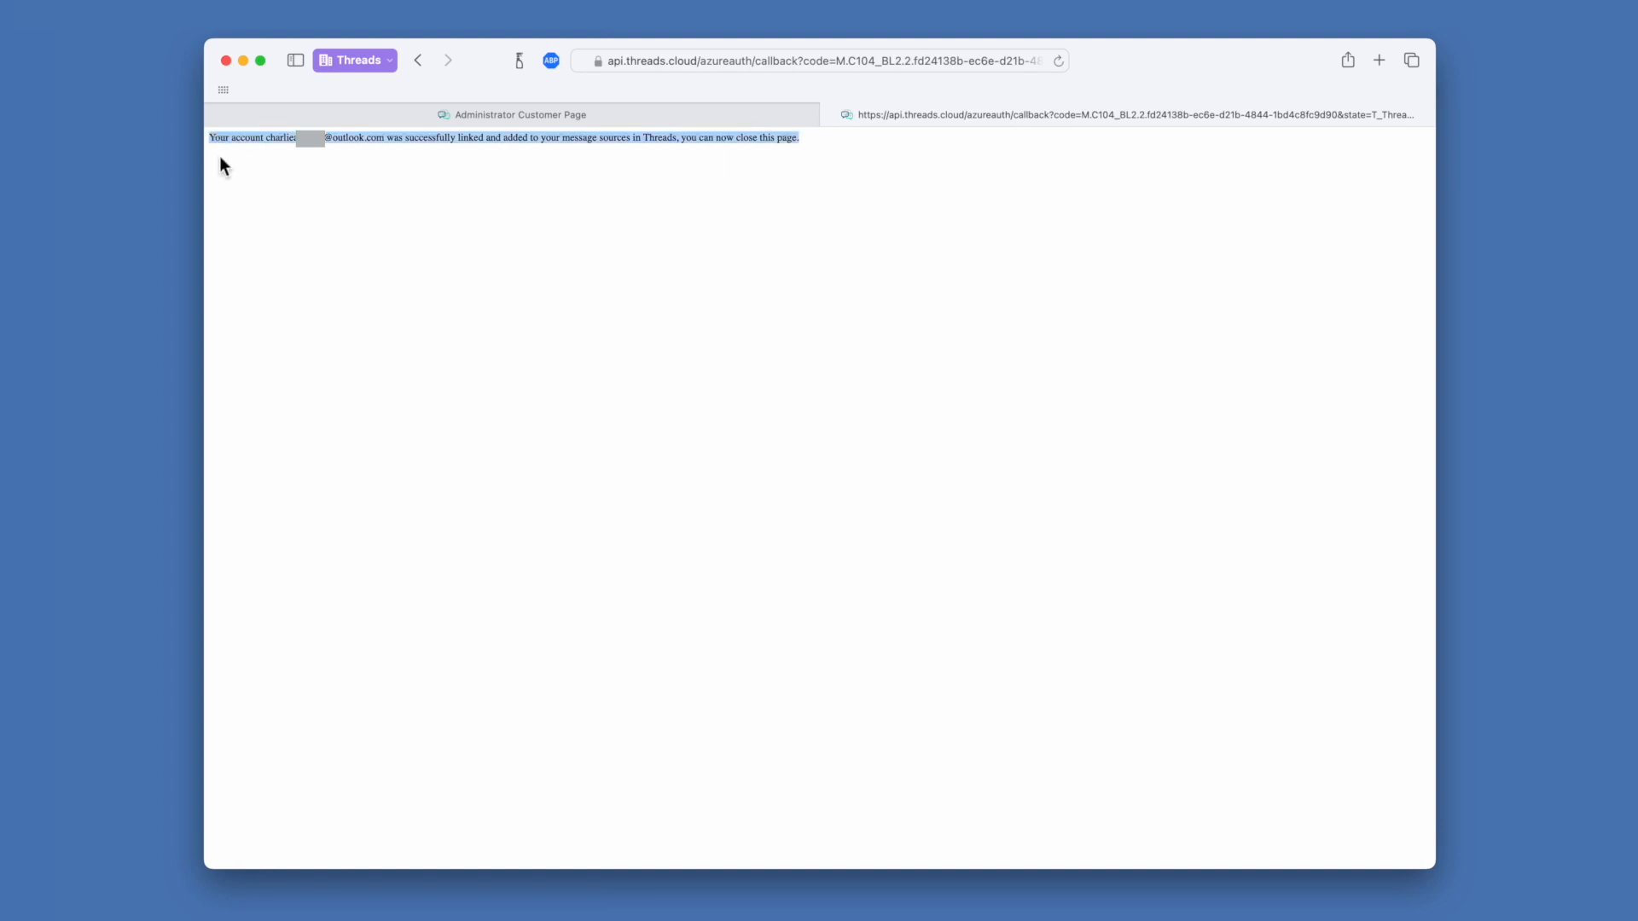
{"action": "left_click", "coordinate": [830, 115]}
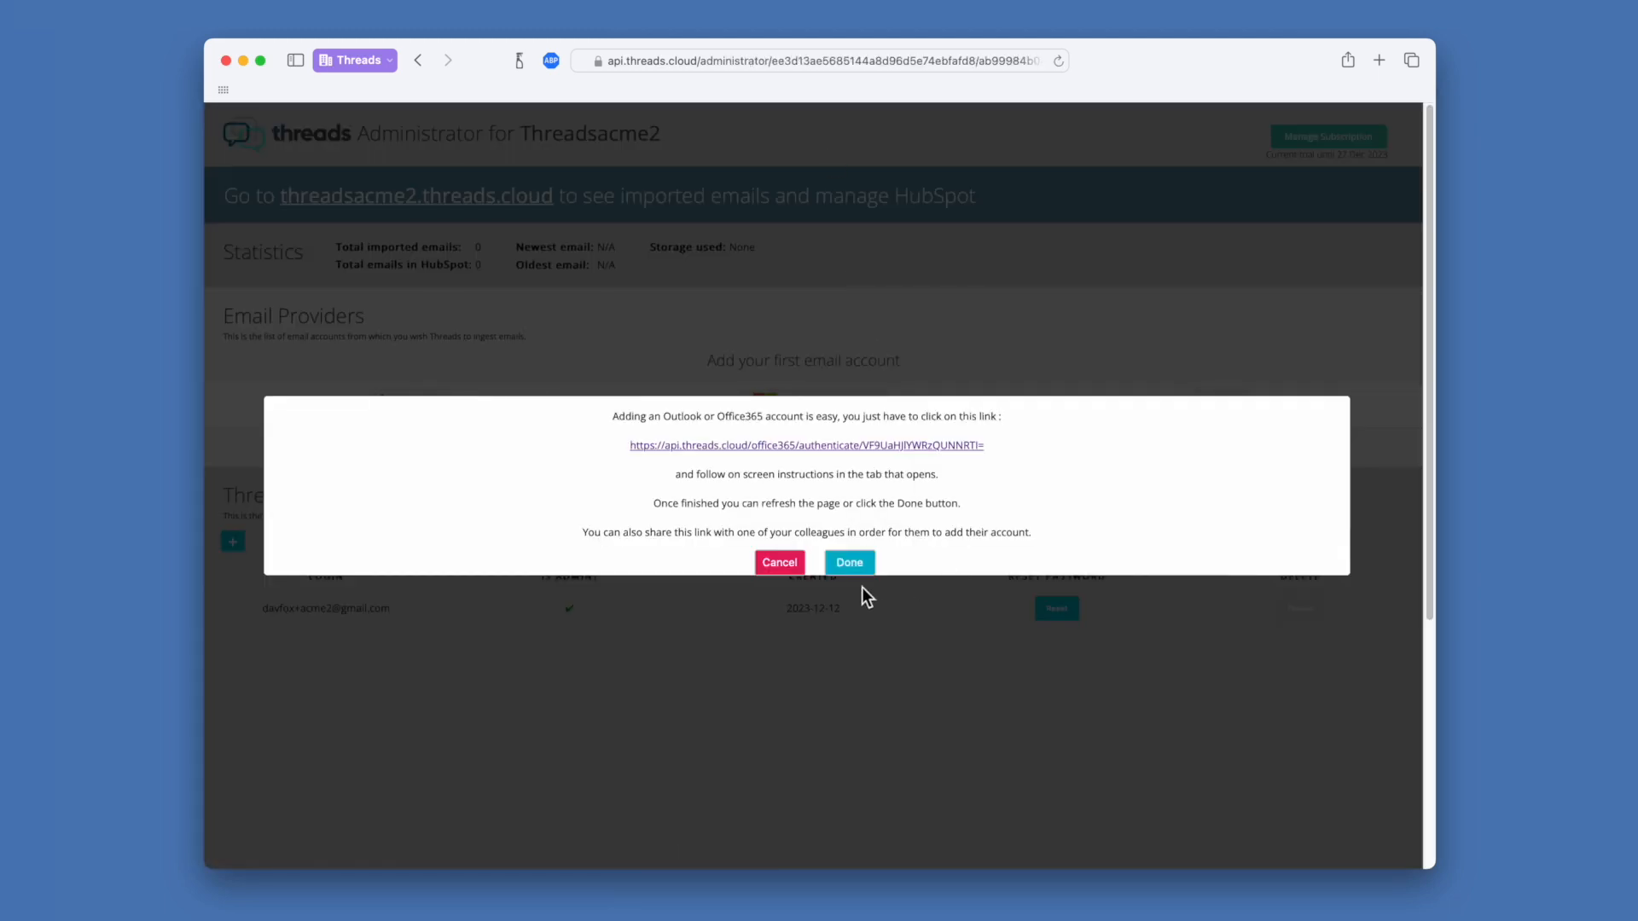
{"action": "left_click", "coordinate": [853, 565]}
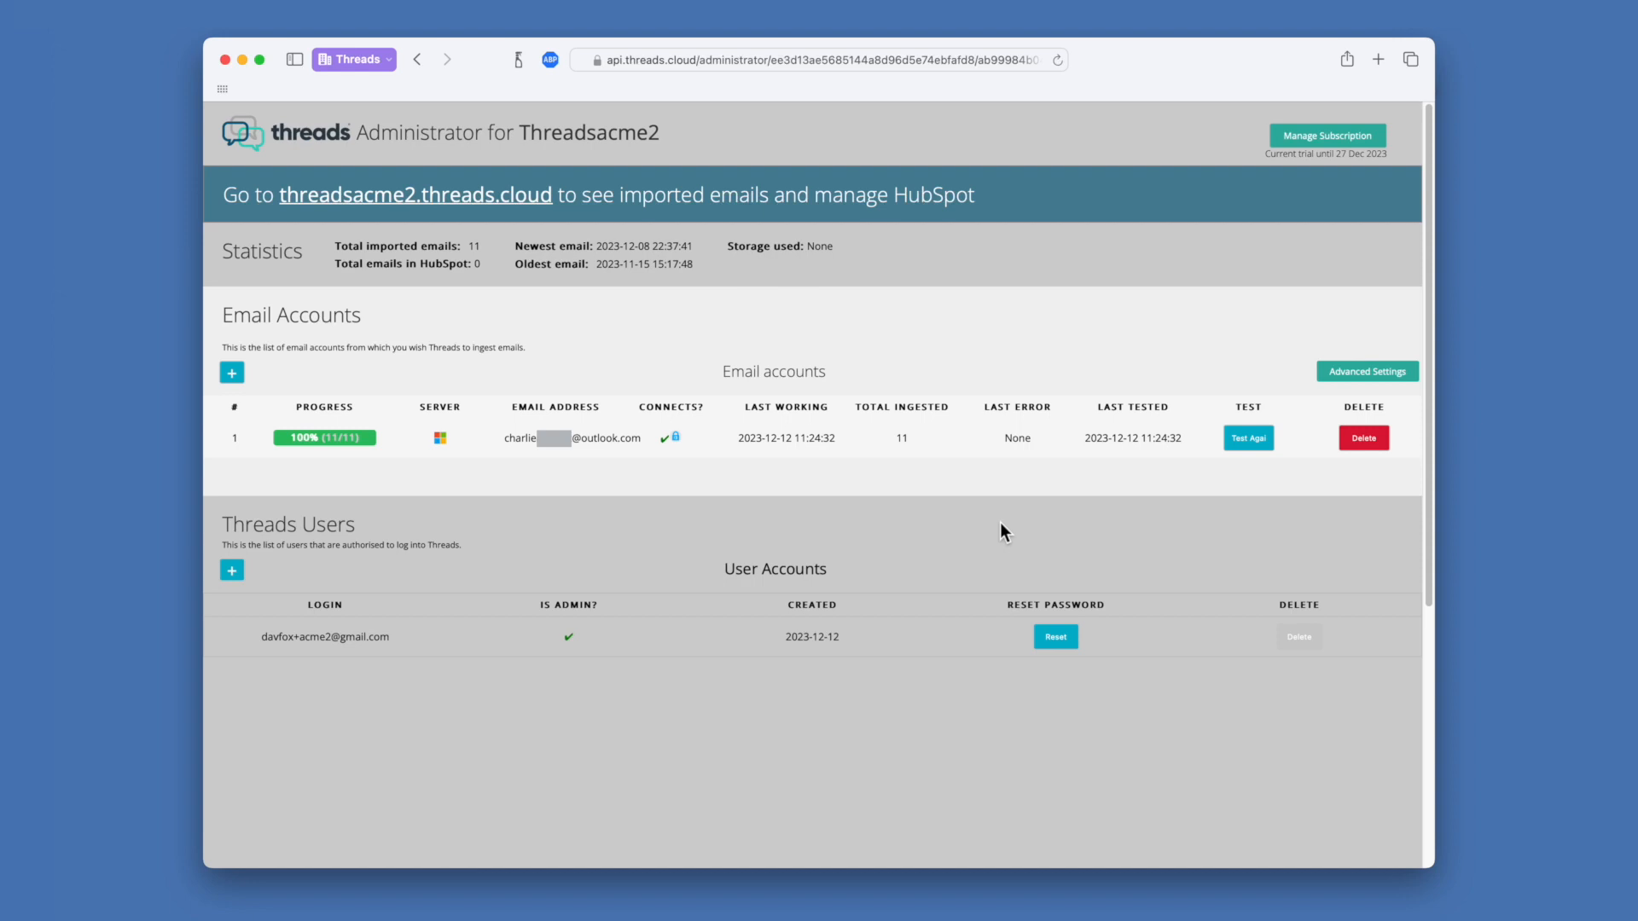
Start adding an Office365/Outlook email account and open its Microsoft authentication page
{"action": "left_click", "coordinate": [231, 373]}
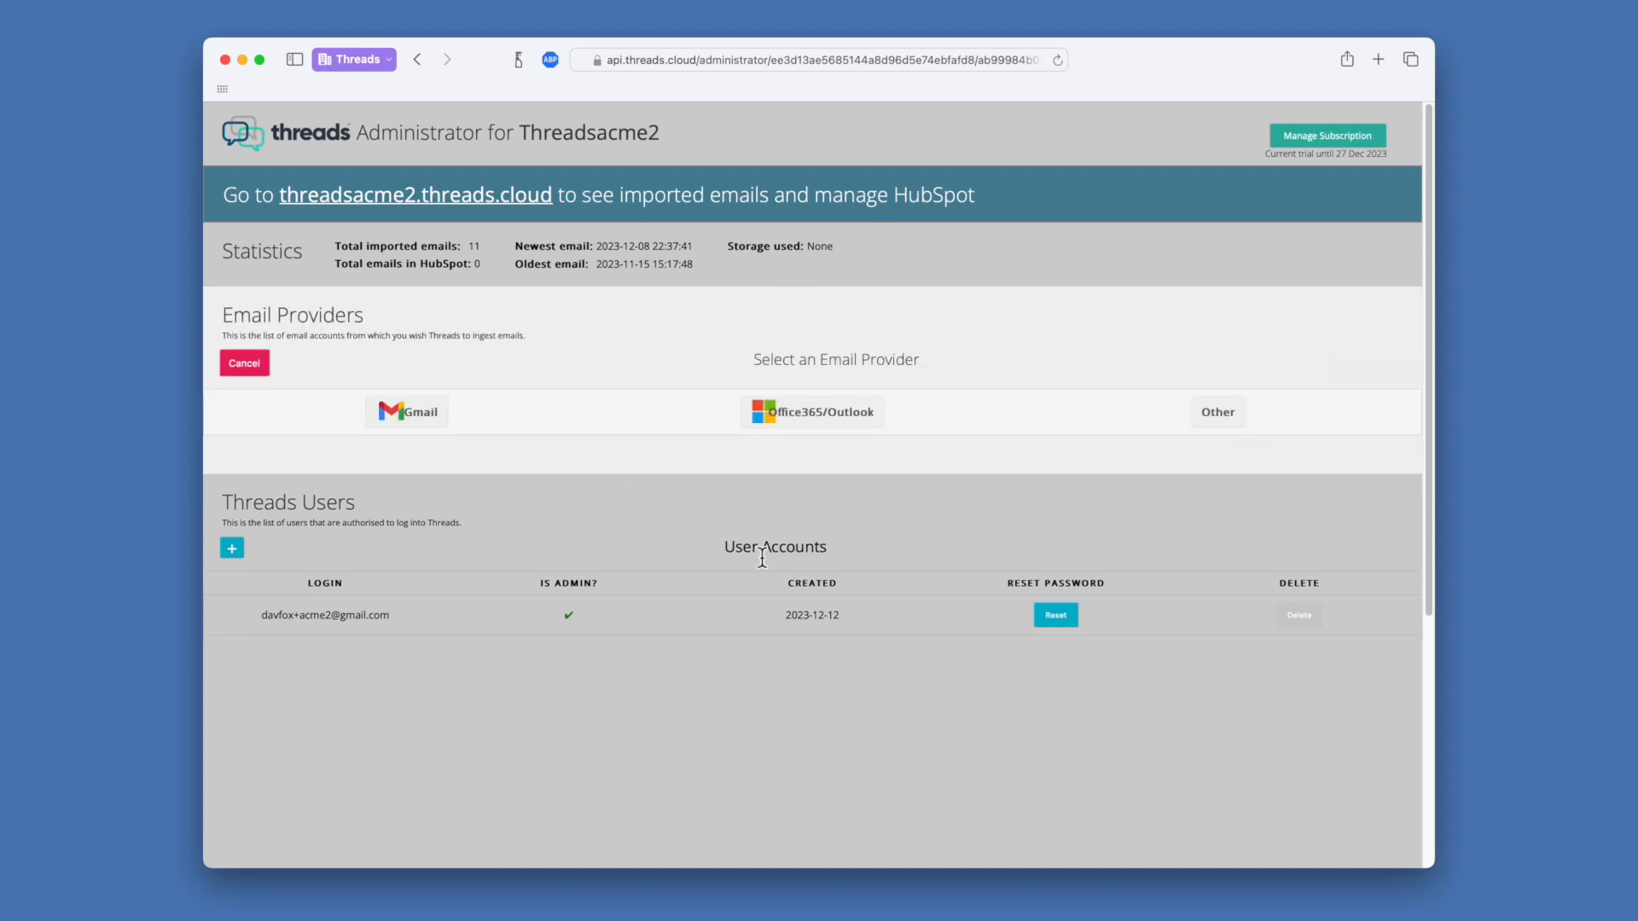
{"action": "left_click", "coordinate": [845, 418]}
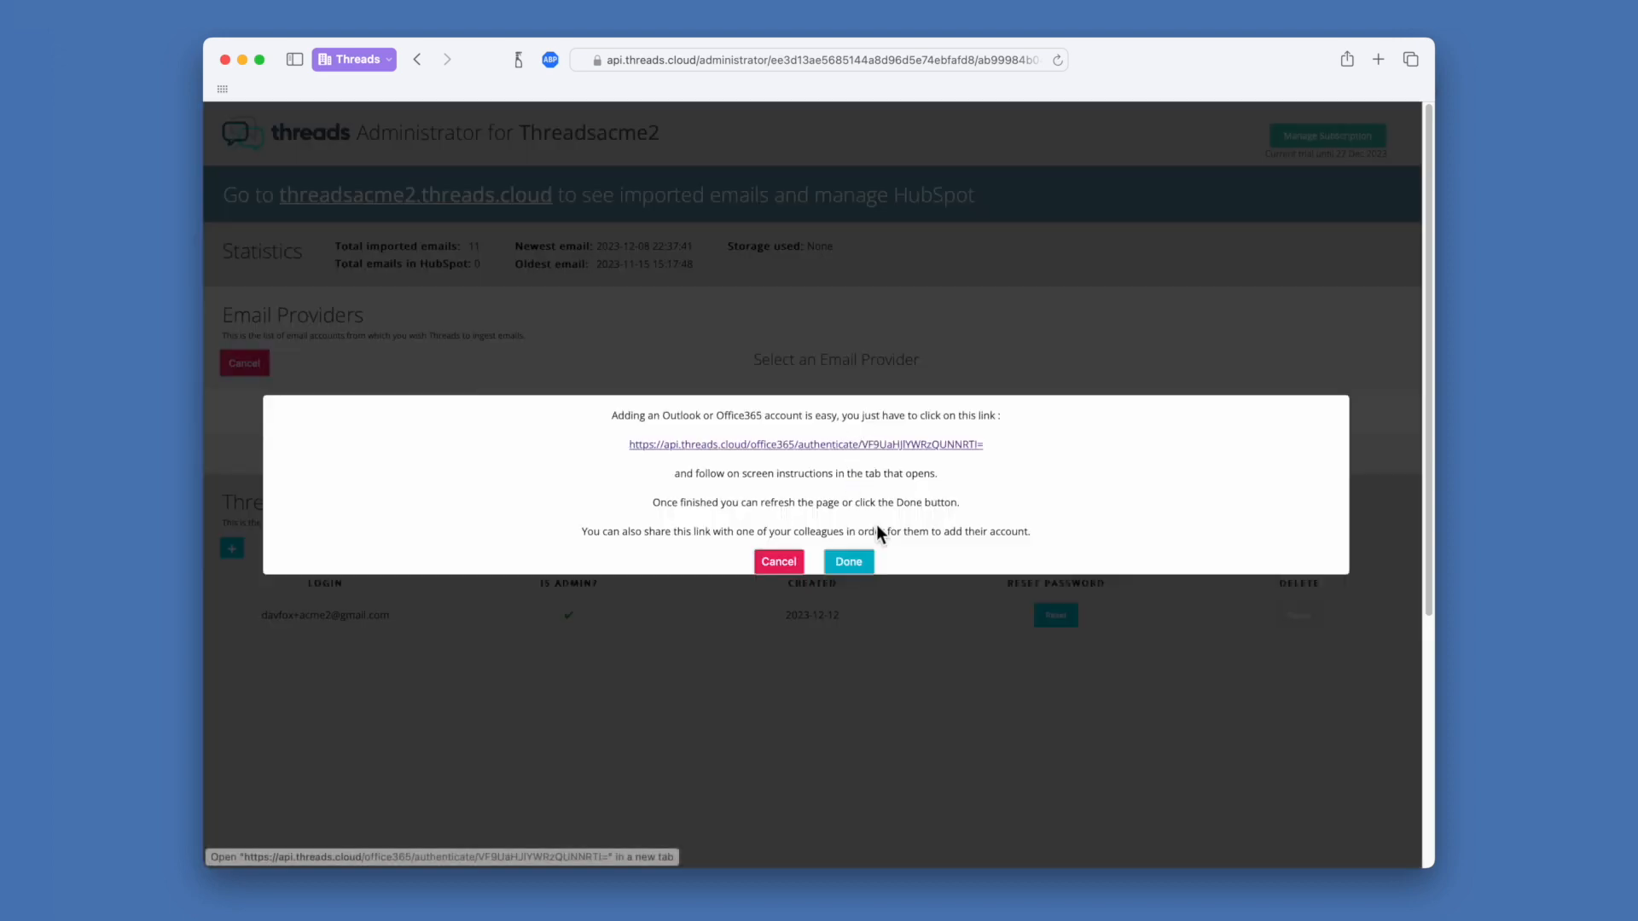
{"action": "left_click", "coordinate": [853, 447]}
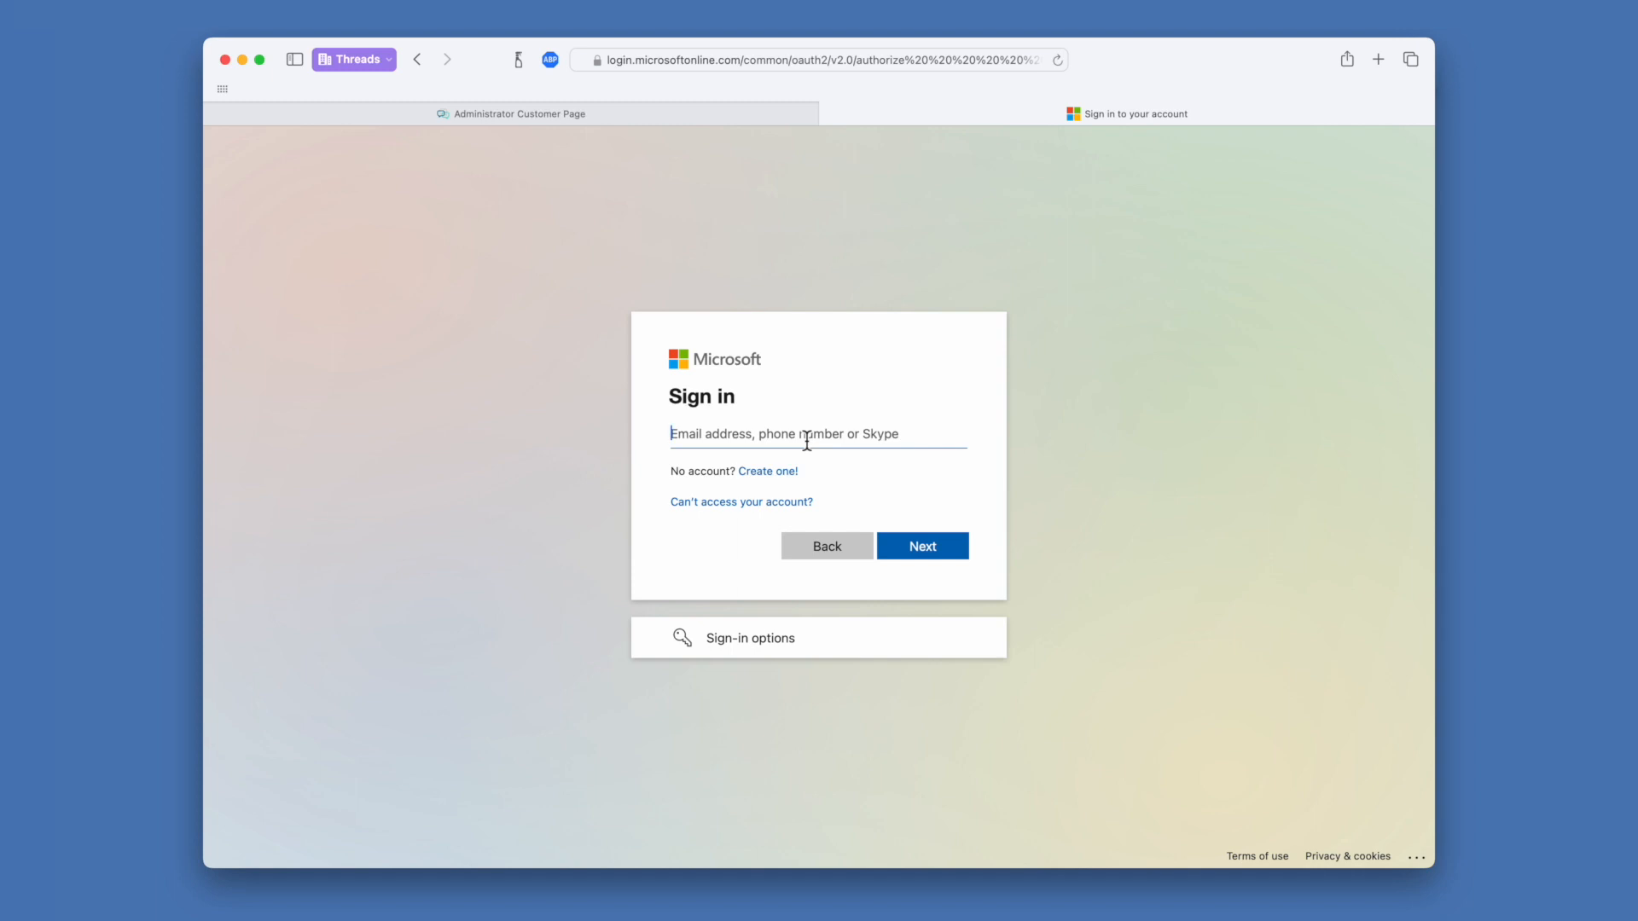
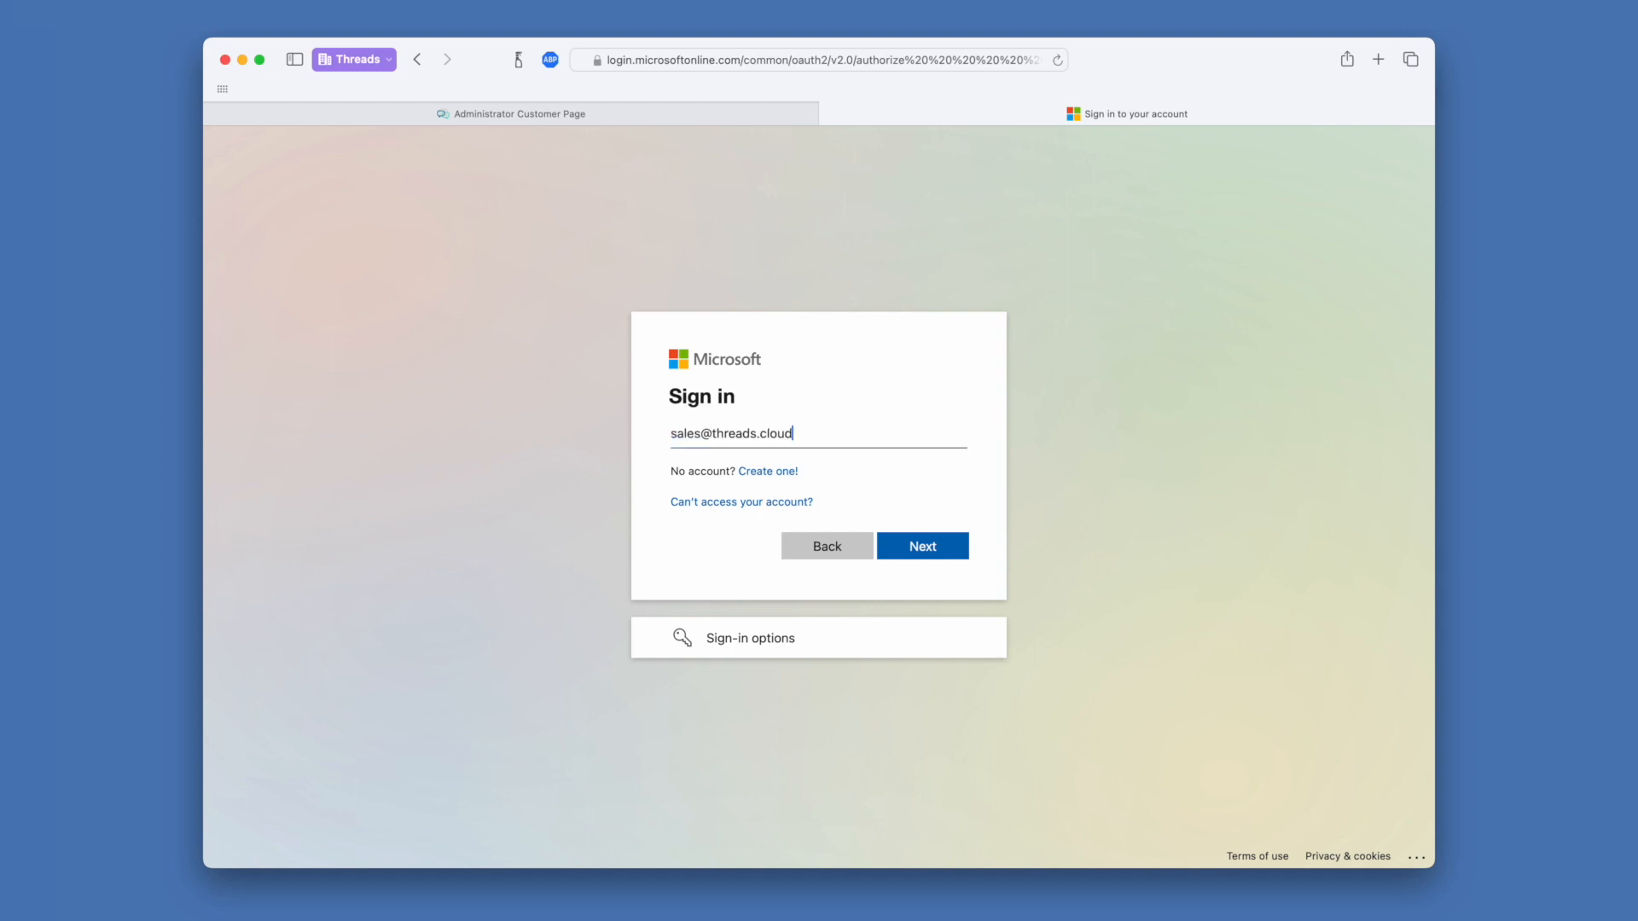
Sign in to Microsoft with the sales mailbox address and password, then close the confirmation page
{"action": "key", "text": "Return"}
{"action": "type", "text": "••••••••"}
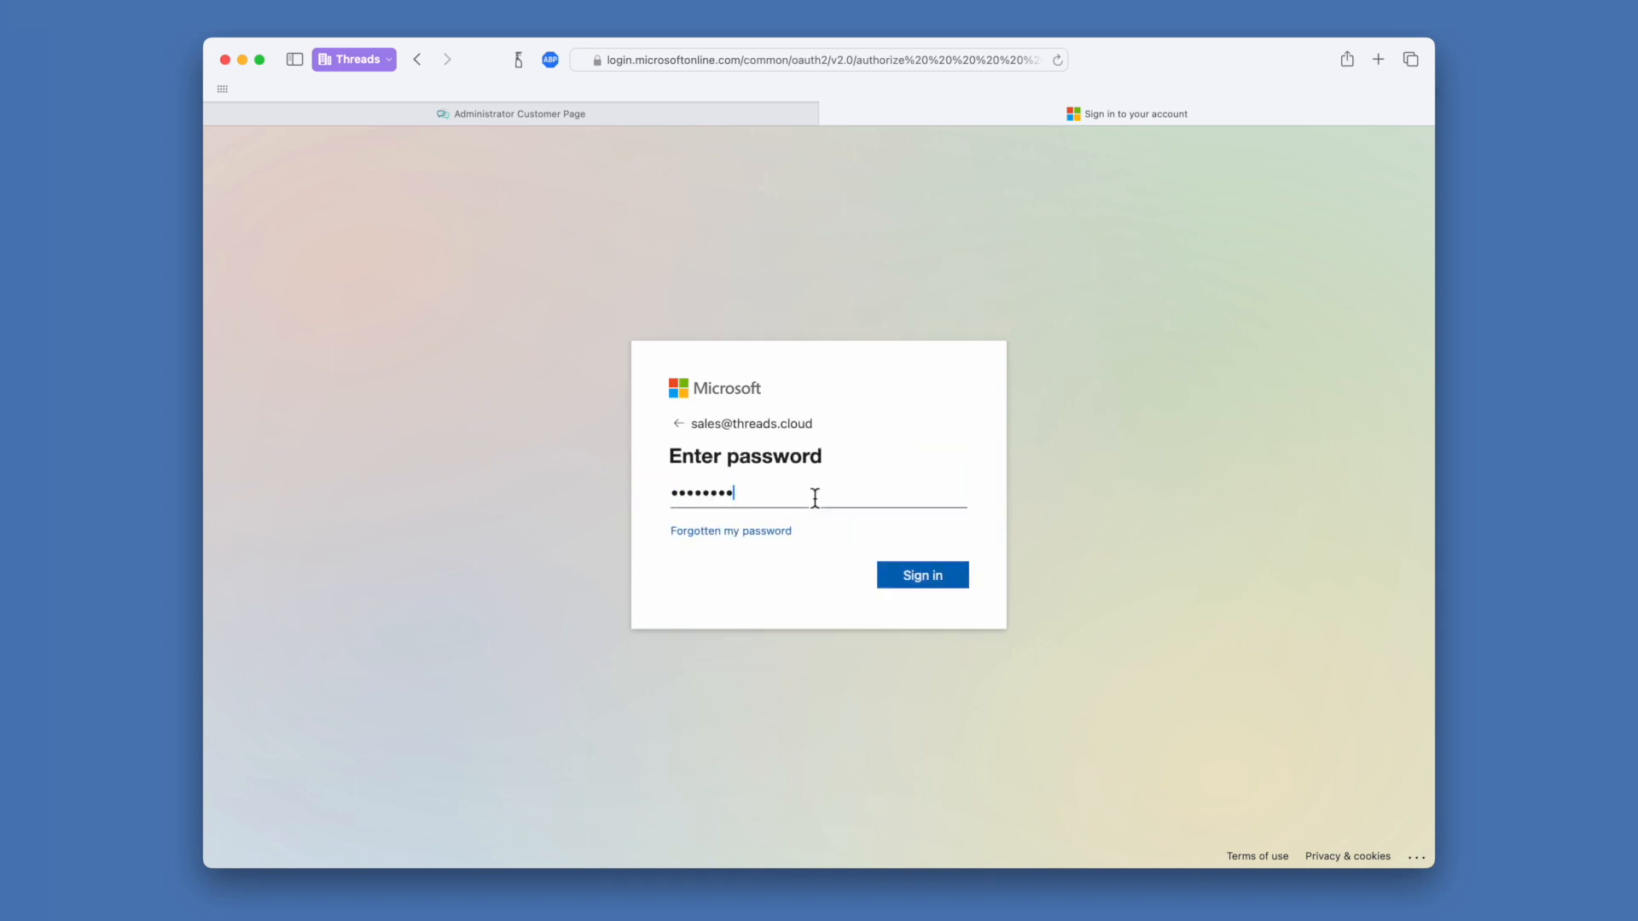
{"action": "left_click", "coordinate": [905, 580]}
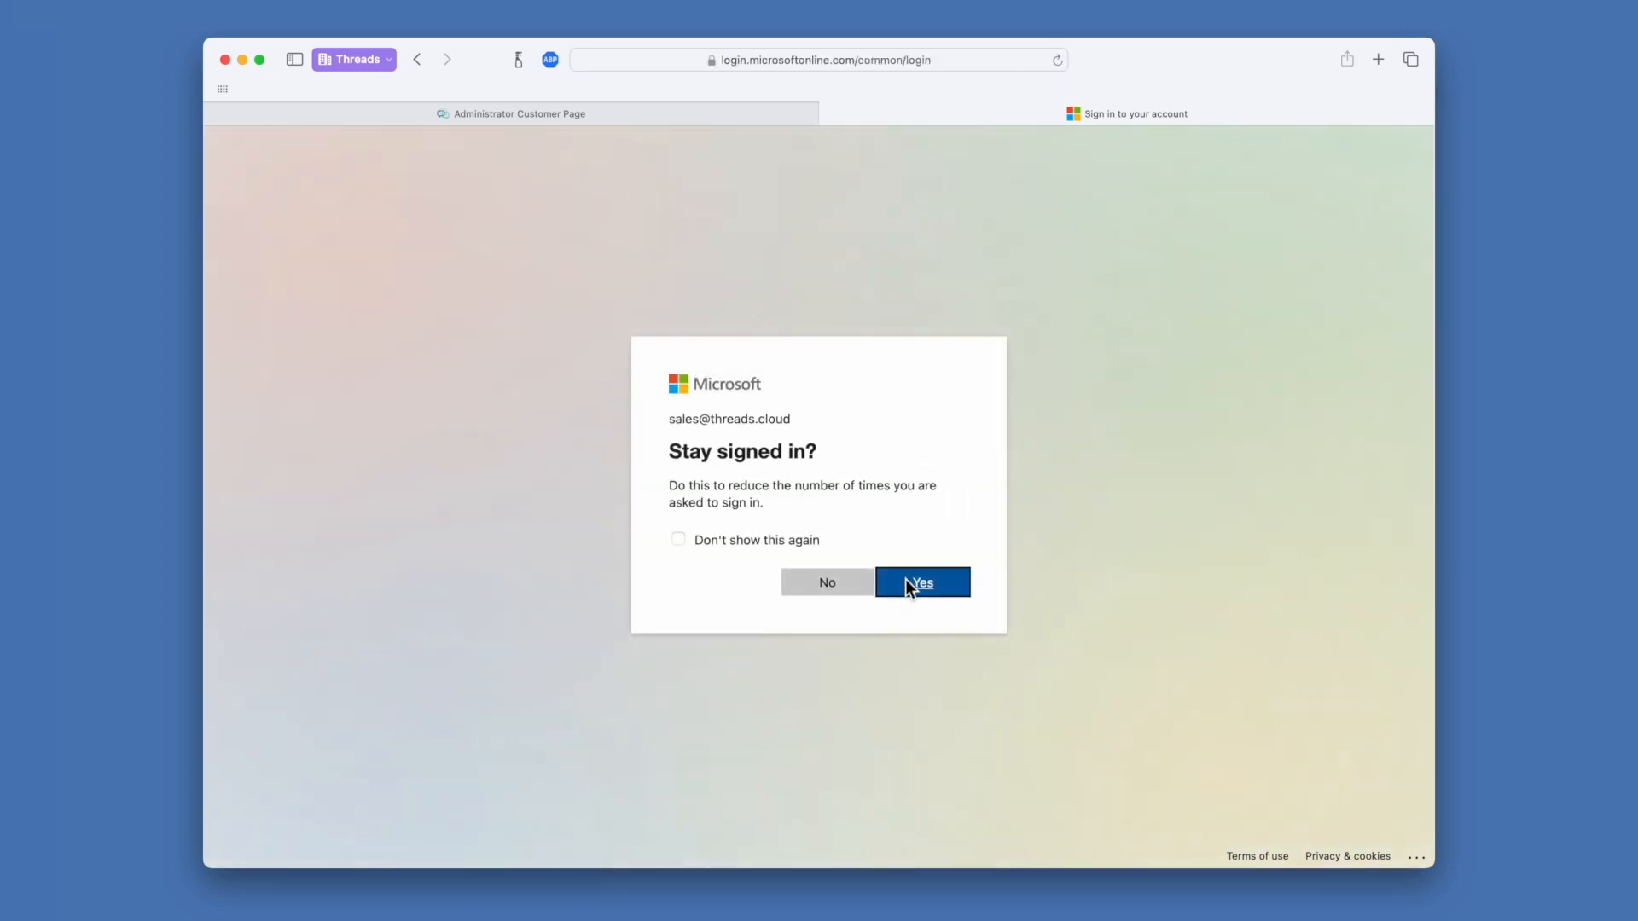
{"action": "left_click", "coordinate": [824, 585]}
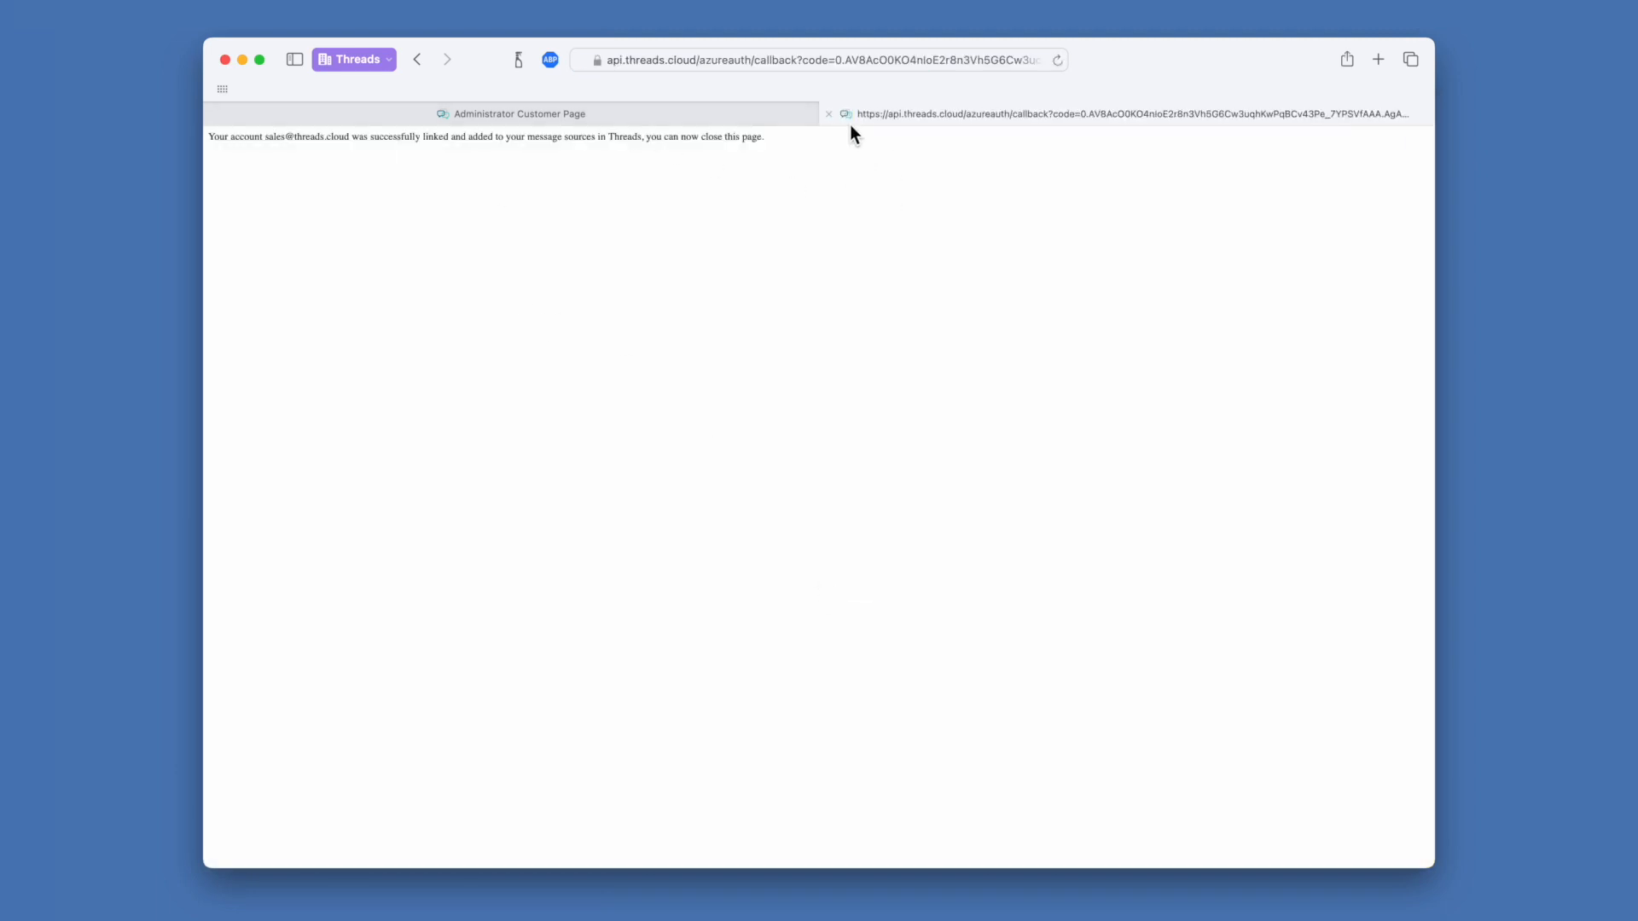
{"action": "left_click", "coordinate": [828, 114]}
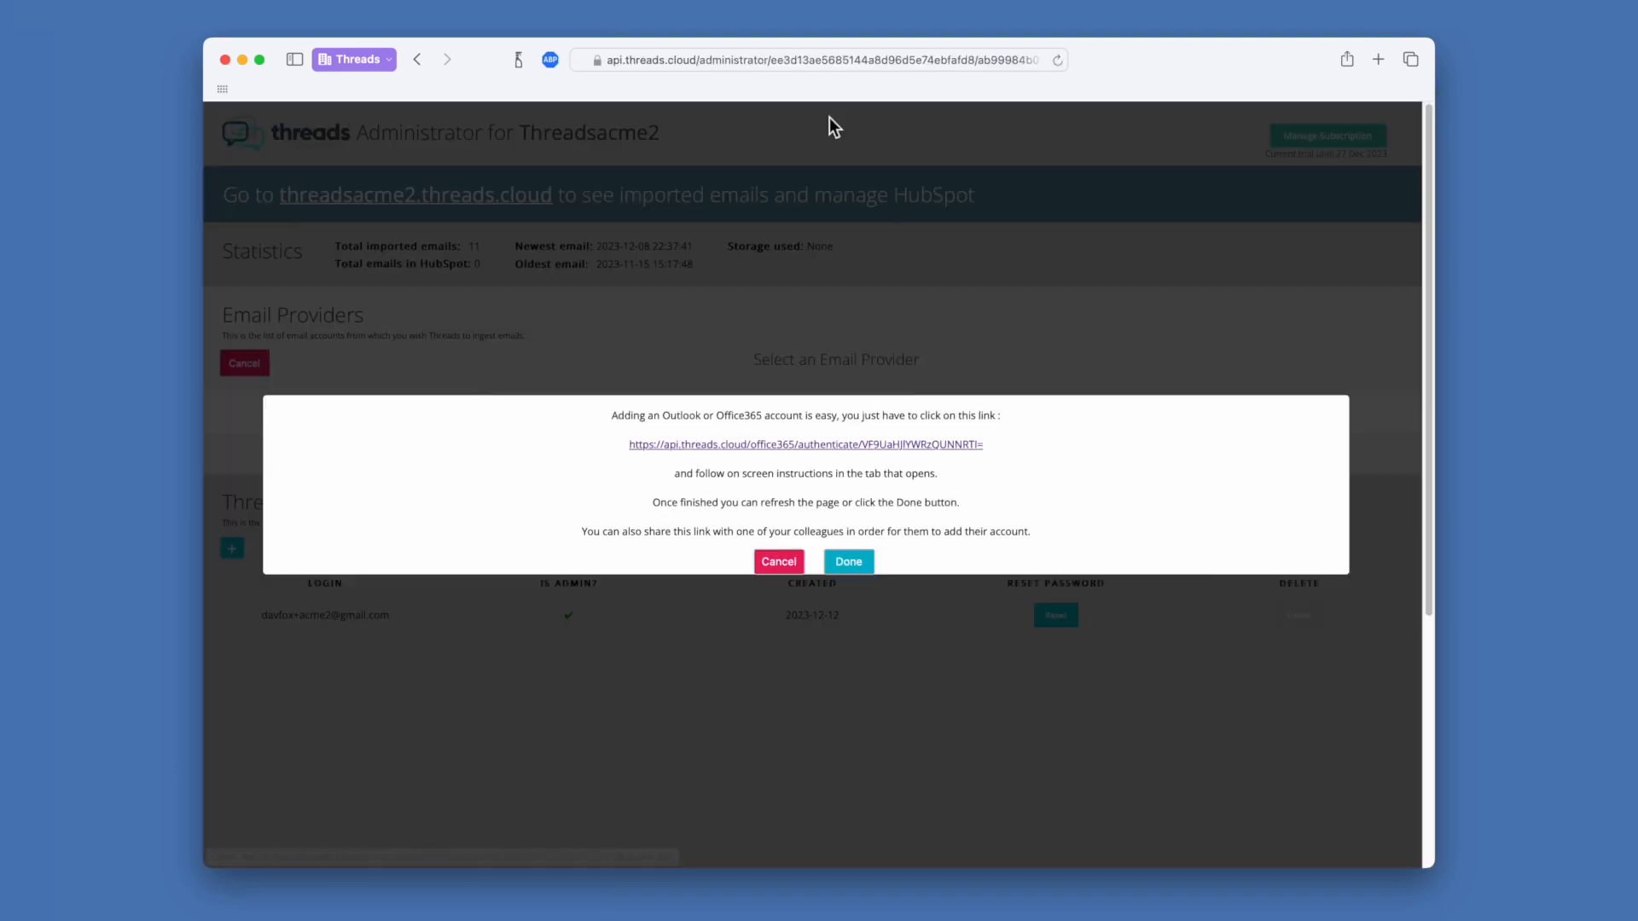
Confirm the added sales account with Done and let its emails ingest
{"action": "left_click", "coordinate": [853, 563]}
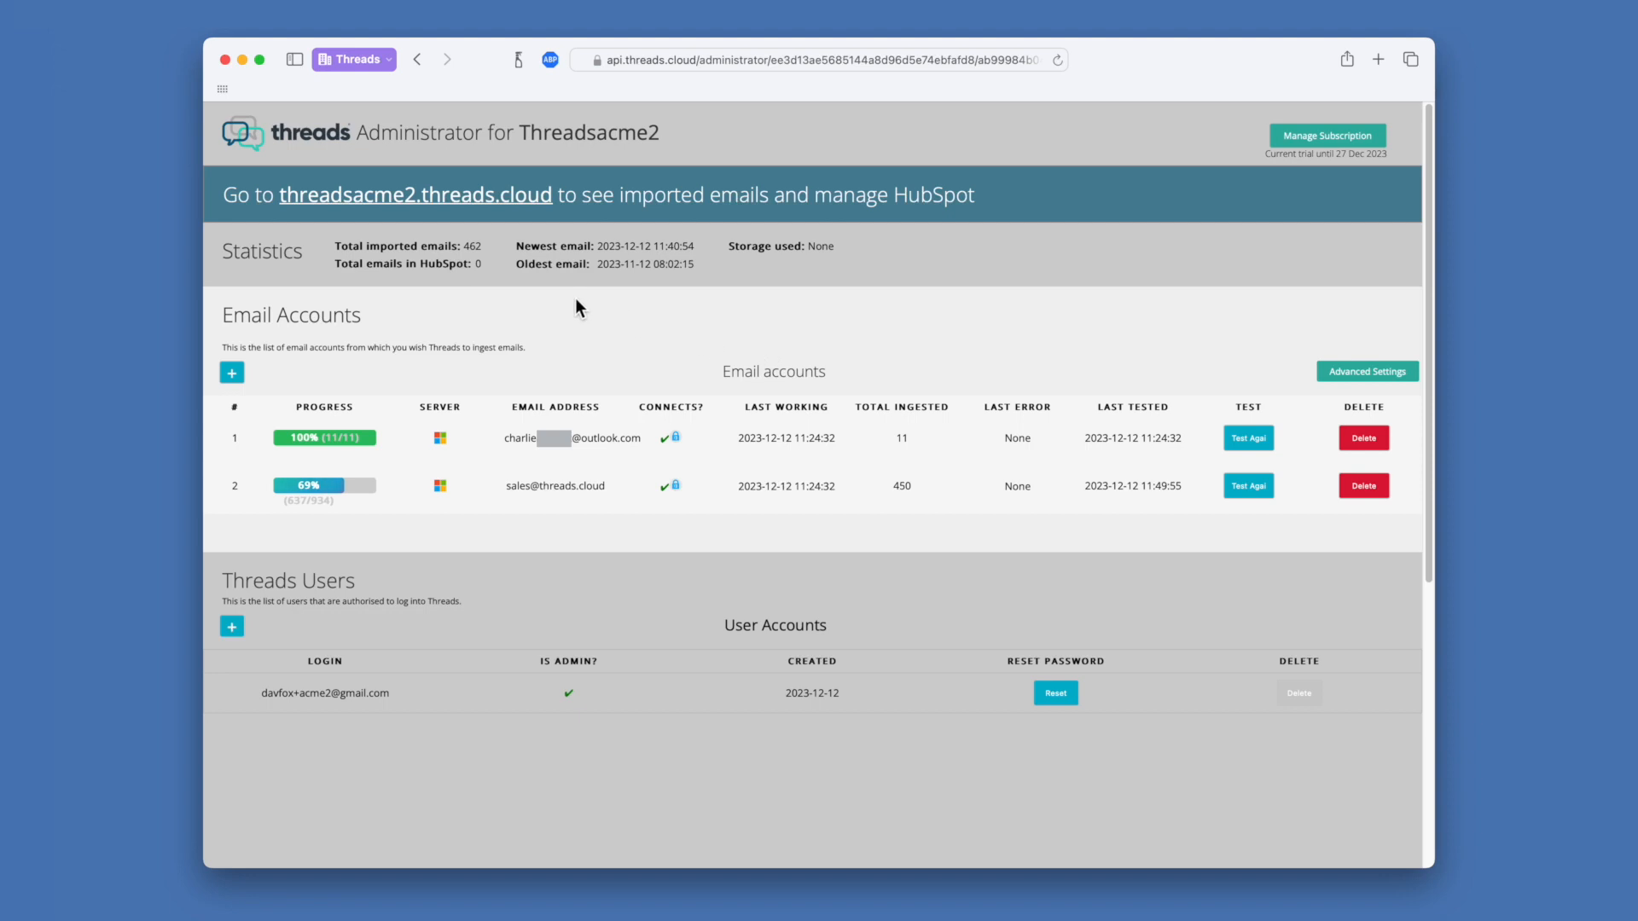
Open the threadsacme2.threads.cloud workspace and choose Link to Hubspot from the account menu
{"action": "left_click", "coordinate": [487, 205]}
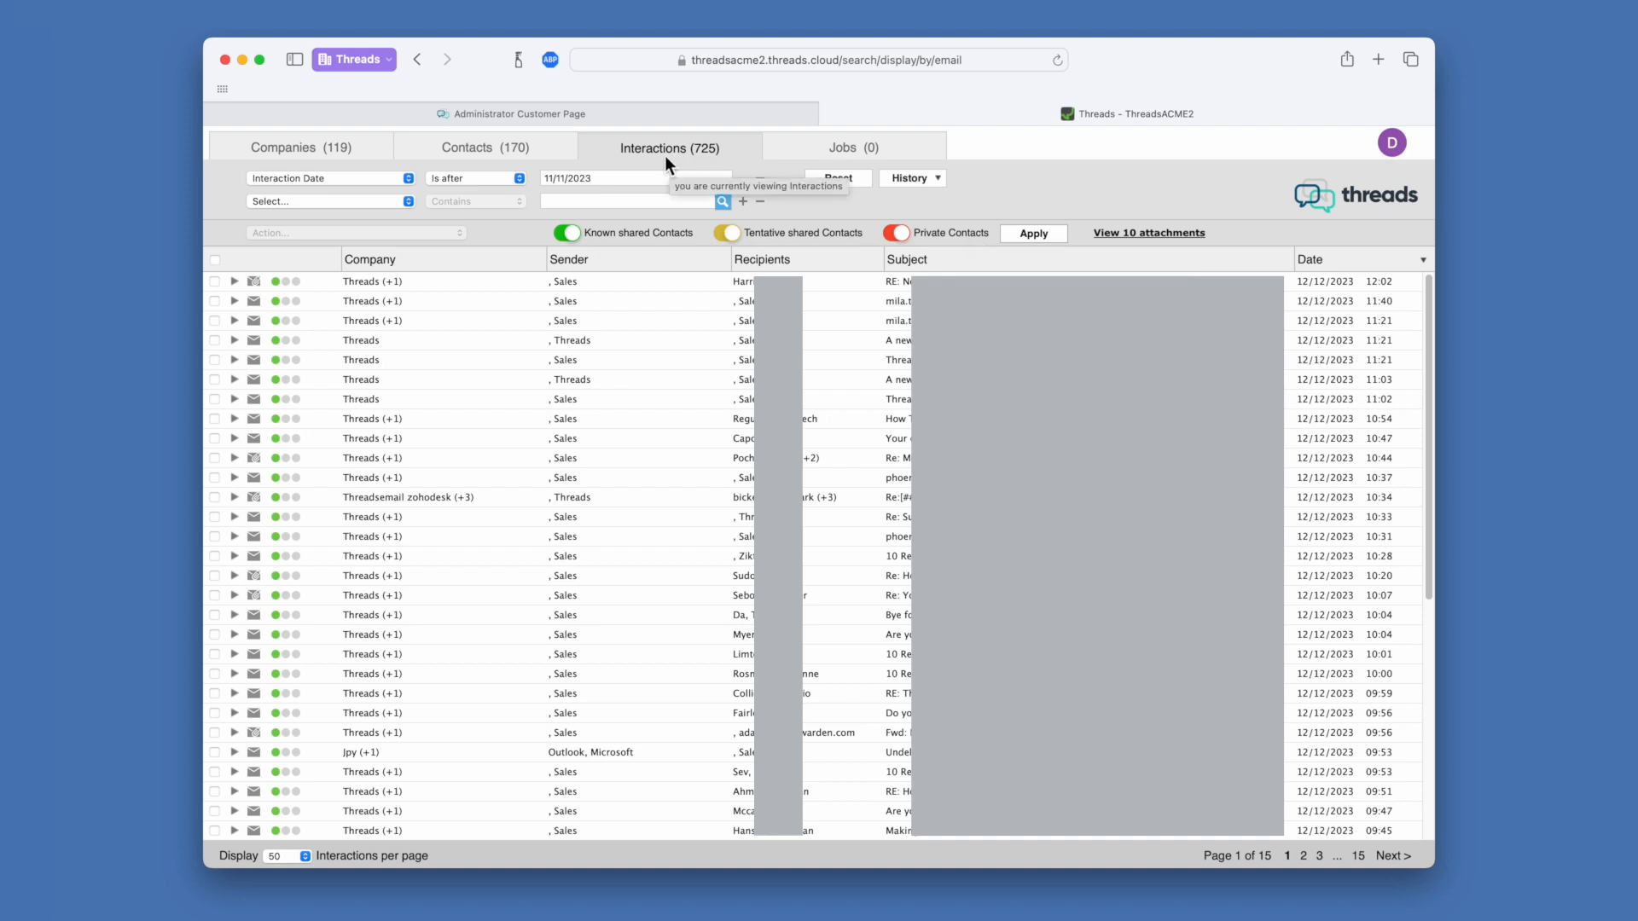
{"action": "left_click", "coordinate": [1392, 142]}
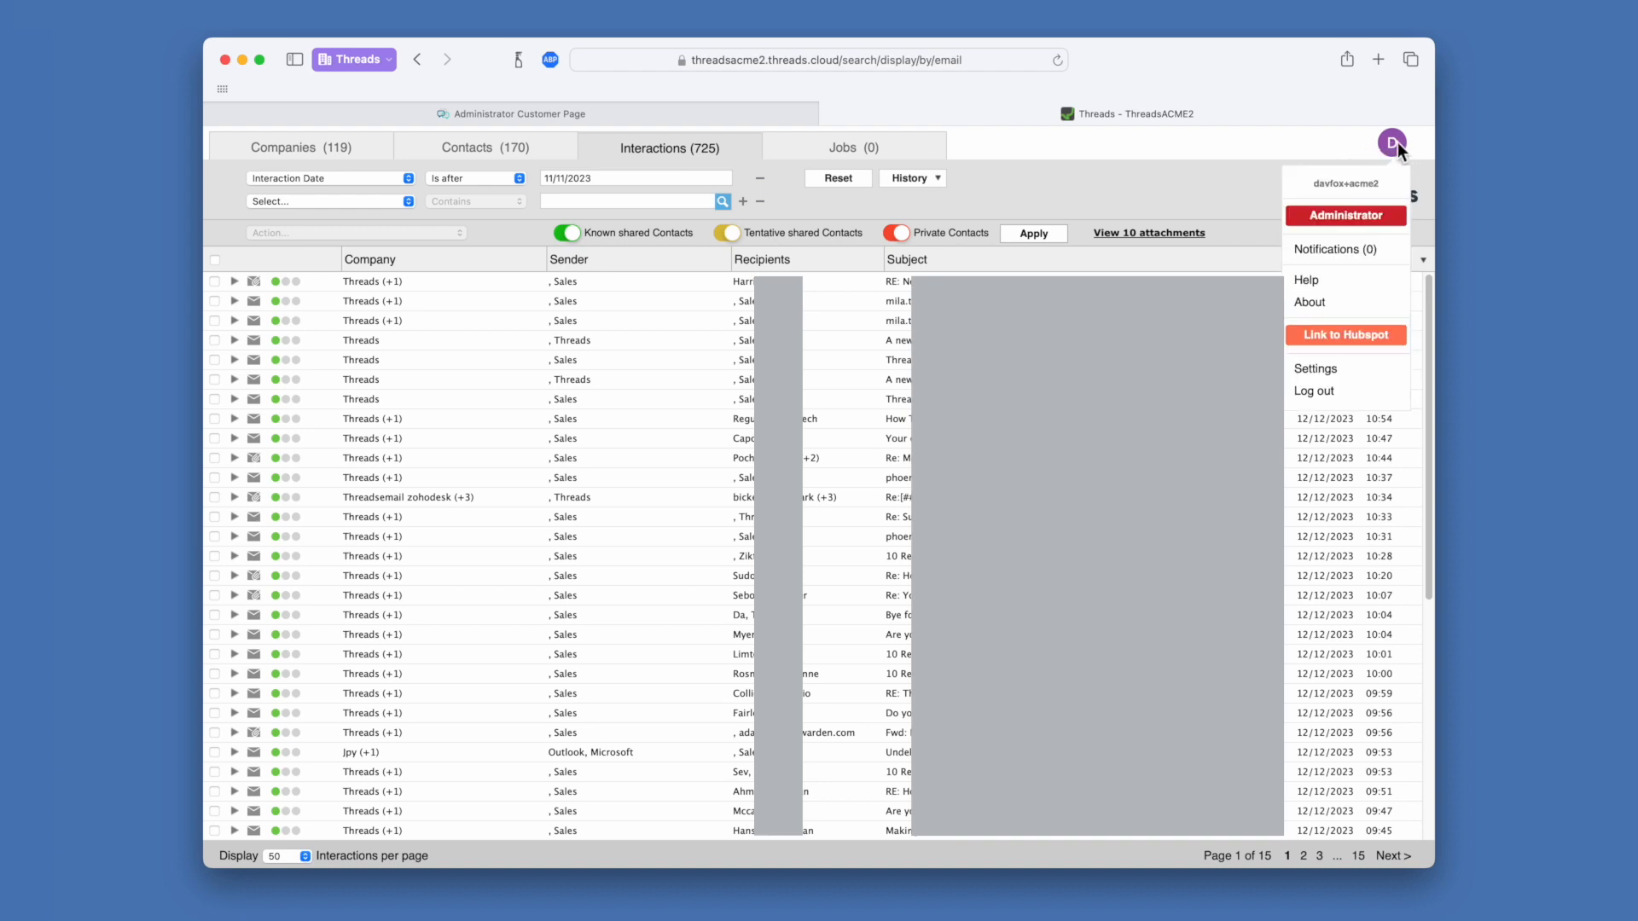
{"action": "left_click", "coordinate": [1354, 340]}
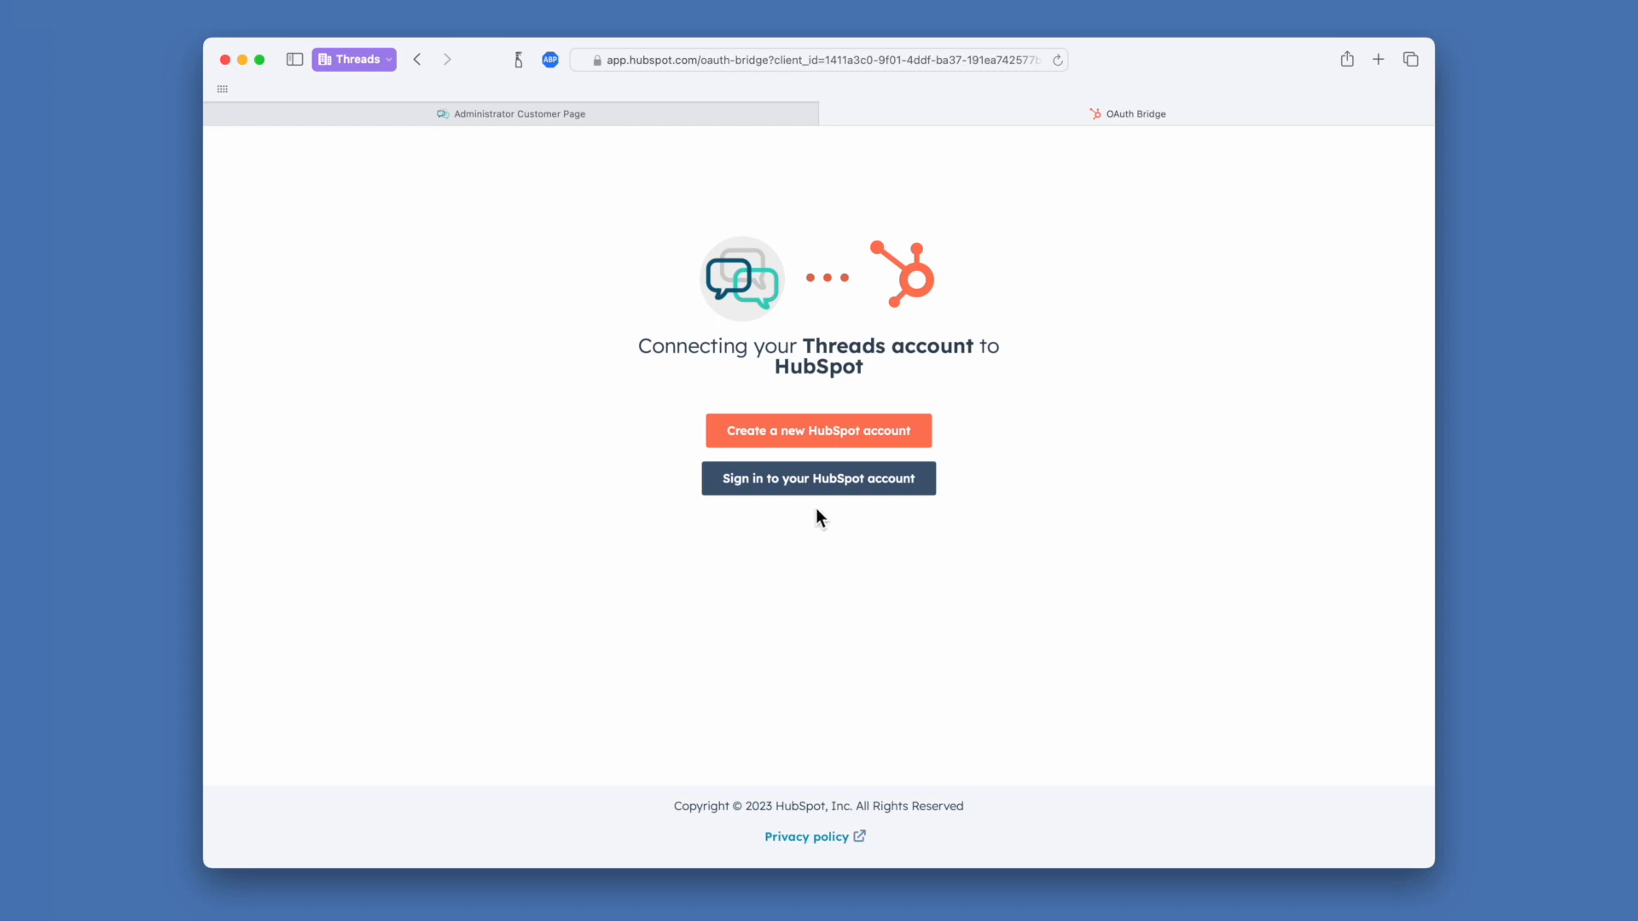
Log in to the existing HubSpot account with the pasted password and connect the Threads app
{"action": "left_click", "coordinate": [841, 478]}
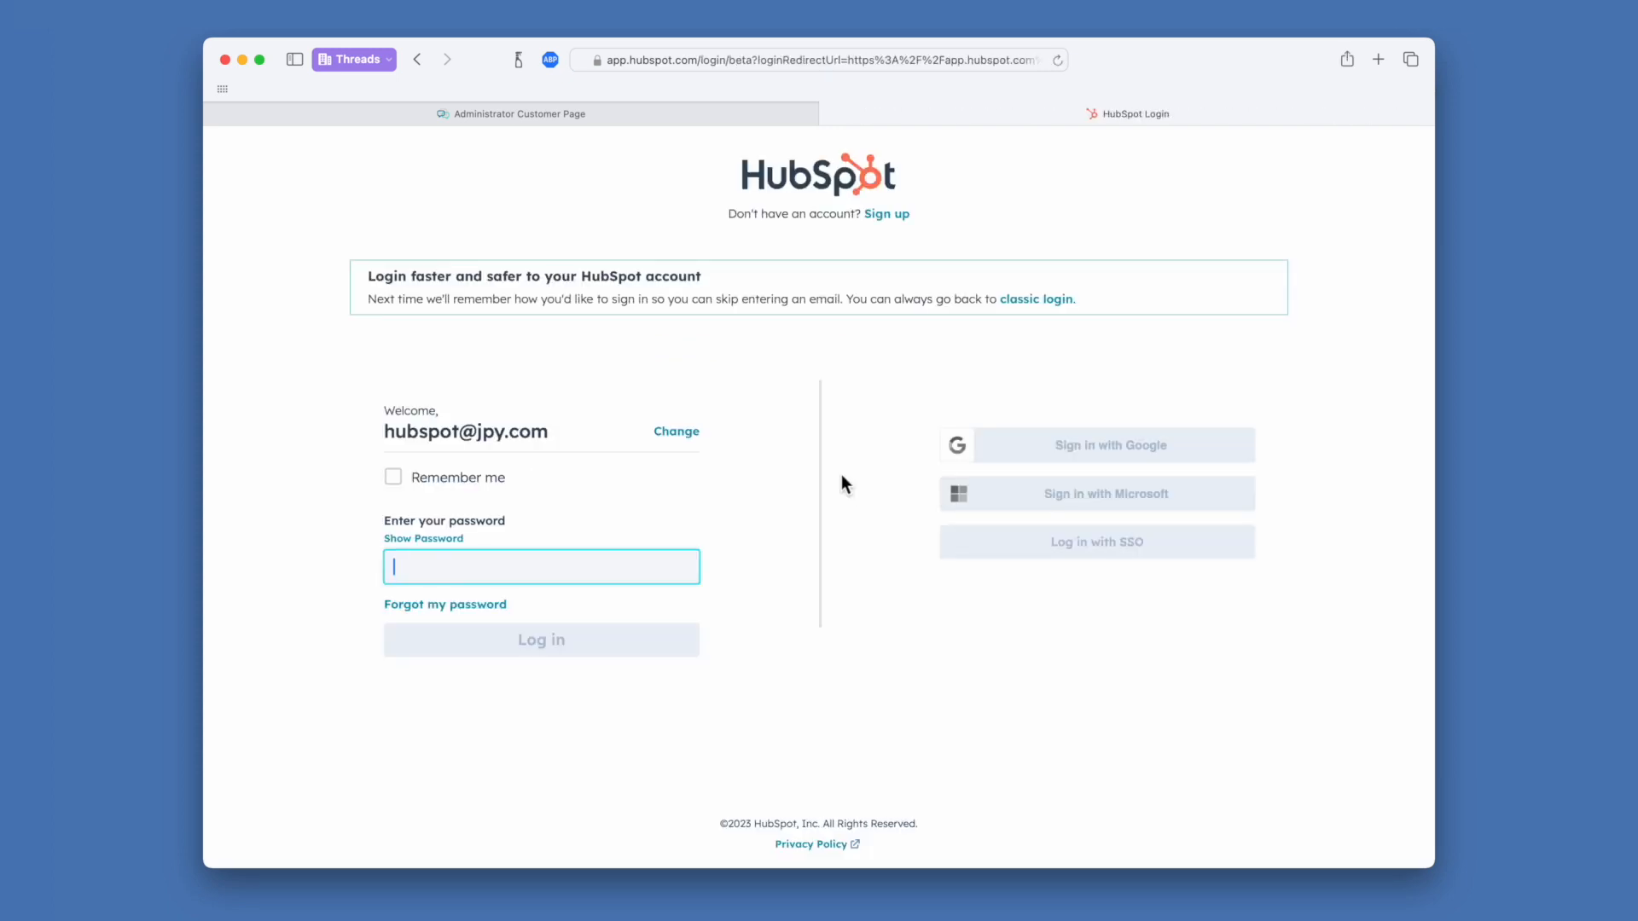
{"action": "left_click", "coordinate": [566, 433]}
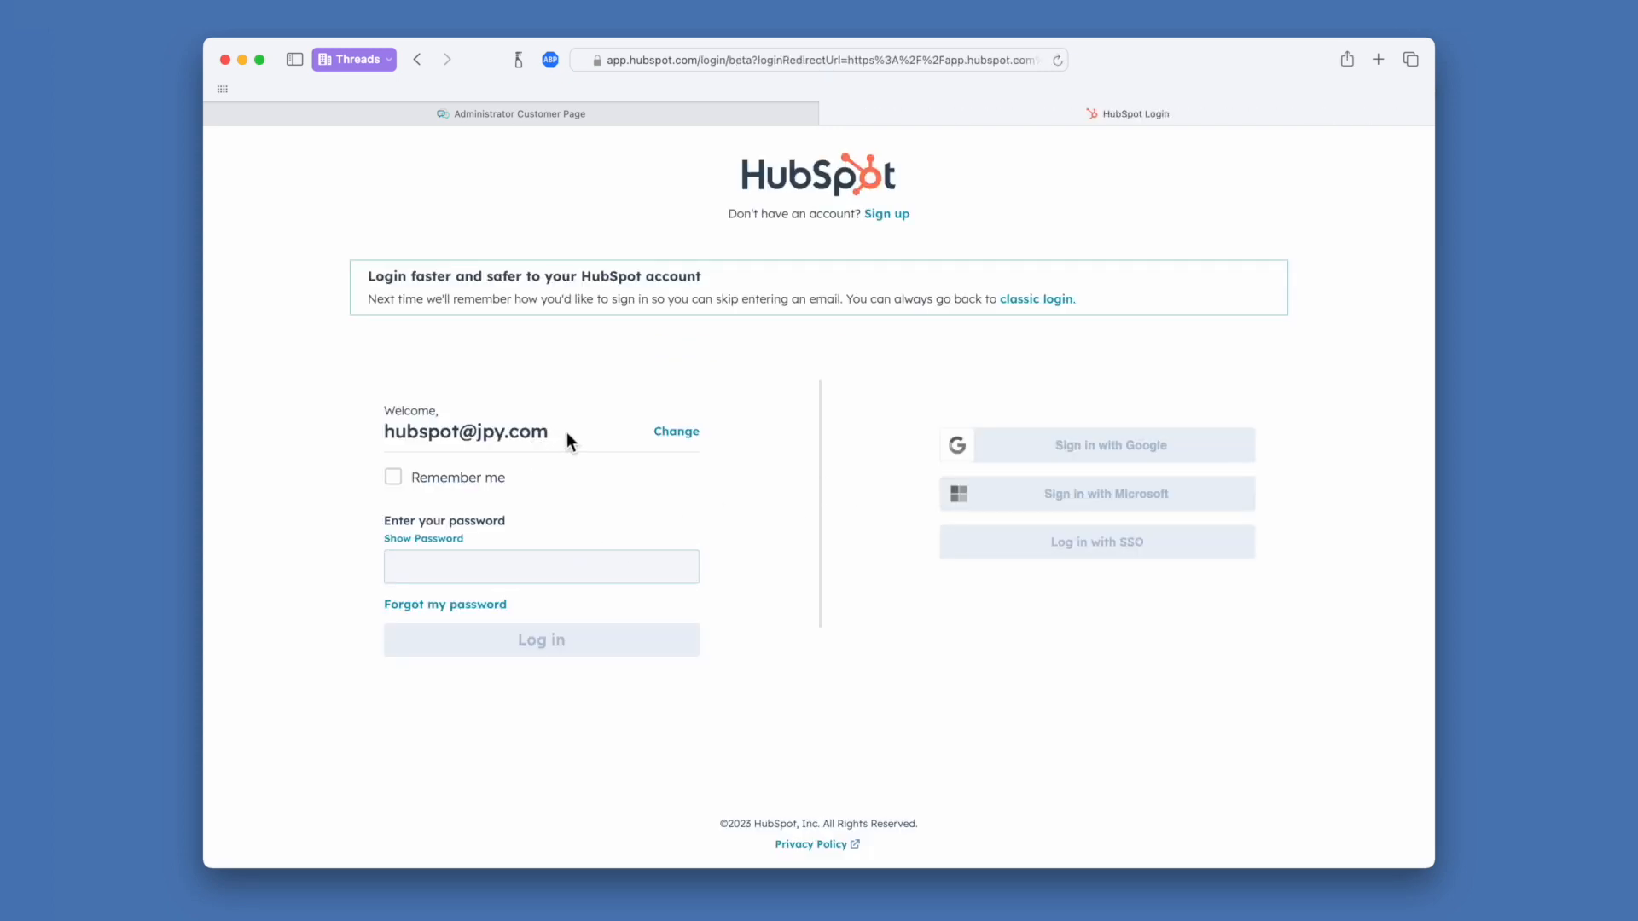
{"action": "left_click", "coordinate": [529, 569]}
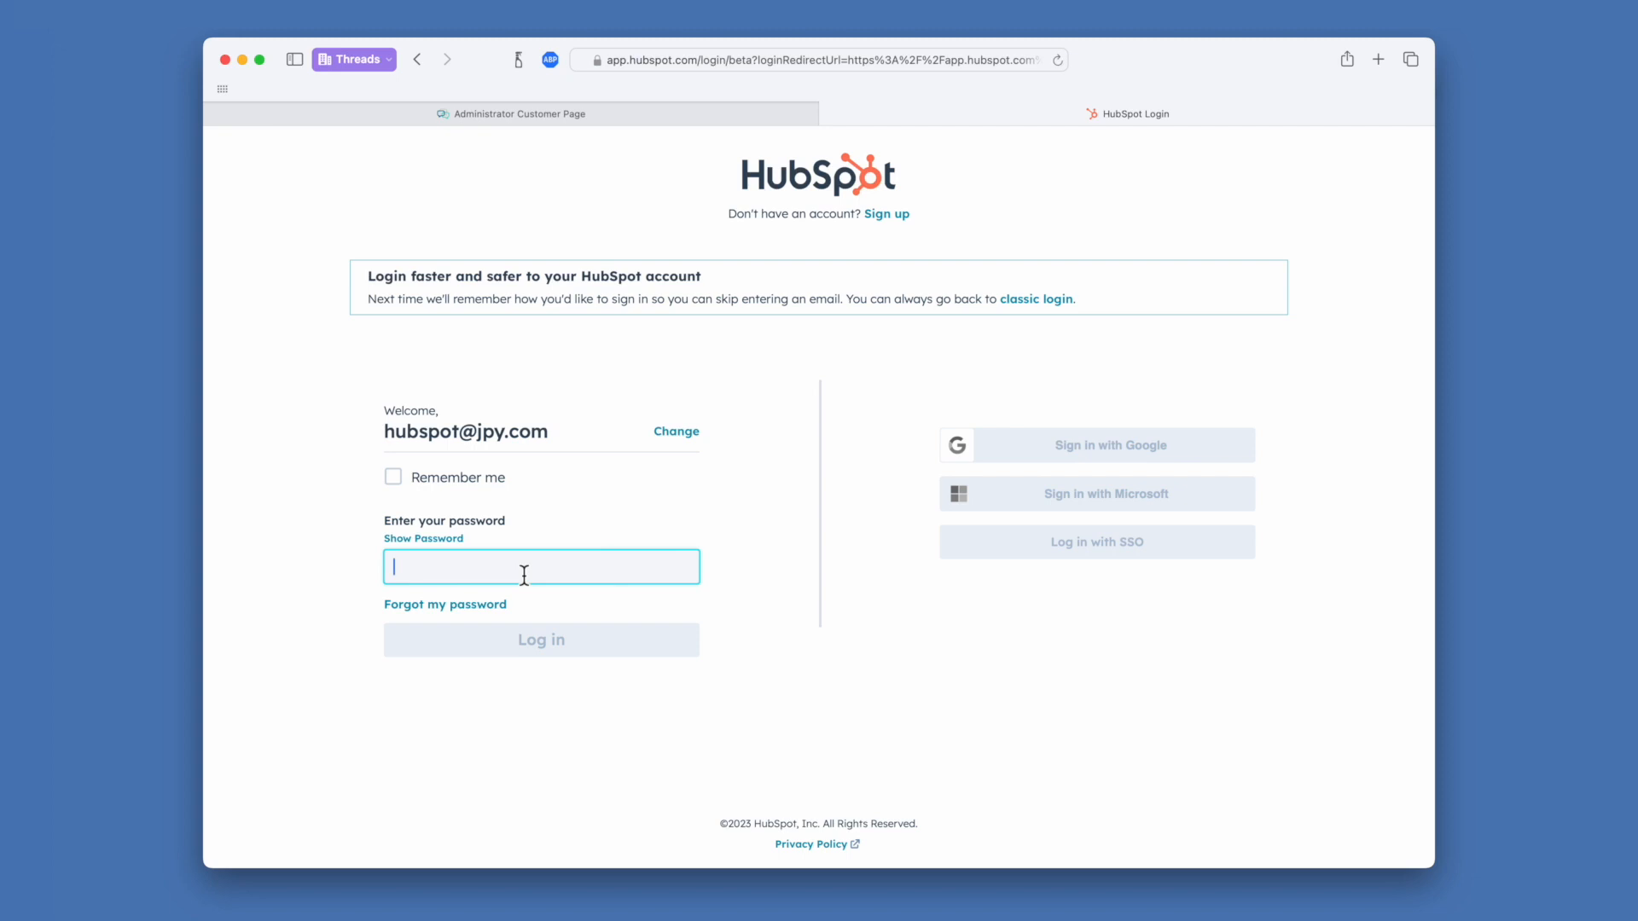
{"action": "key", "text": "super+v"}
{"action": "left_click", "coordinate": [546, 647]}
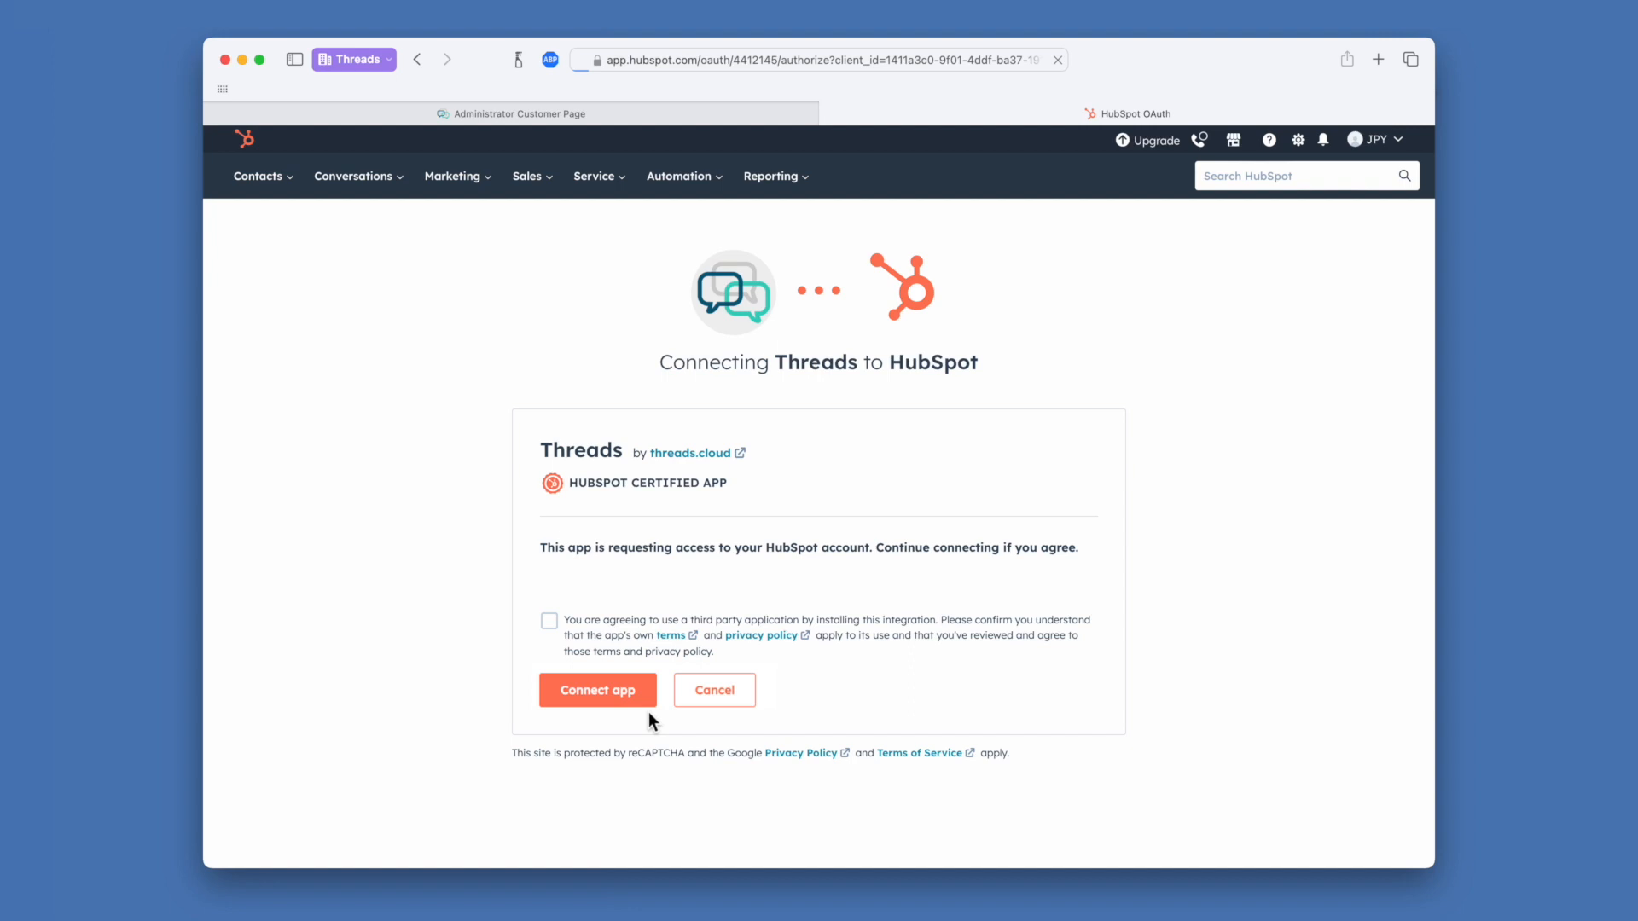
{"action": "left_click", "coordinate": [648, 712]}
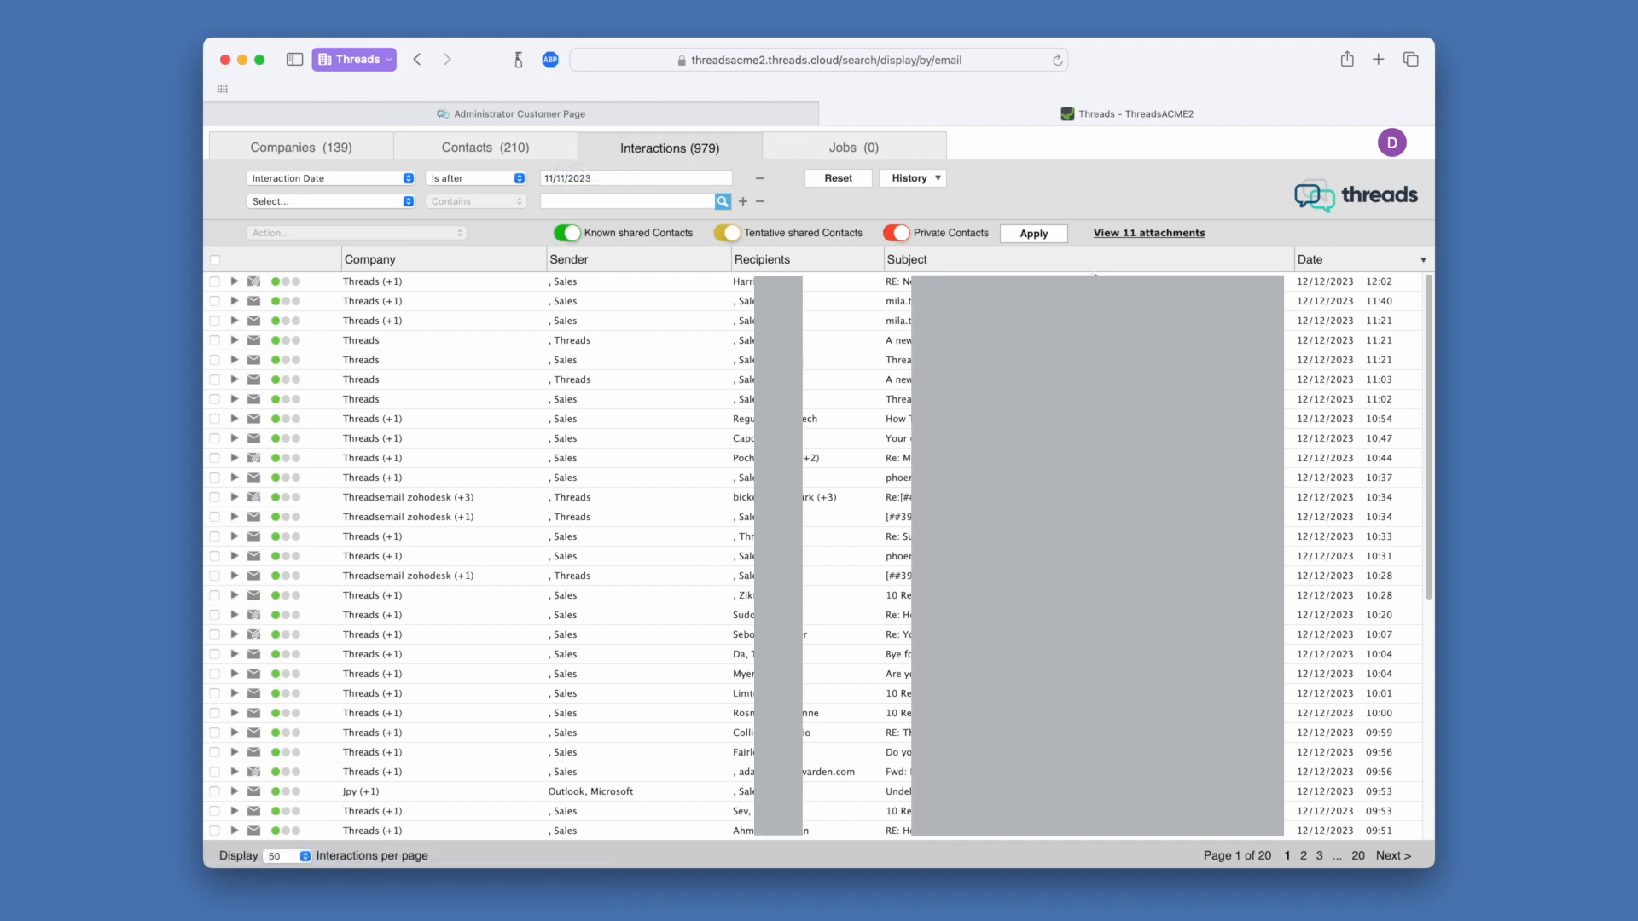
Return to the Administrator page and reload it to show 43 emails in HubSpot
{"action": "left_click", "coordinate": [1392, 143]}
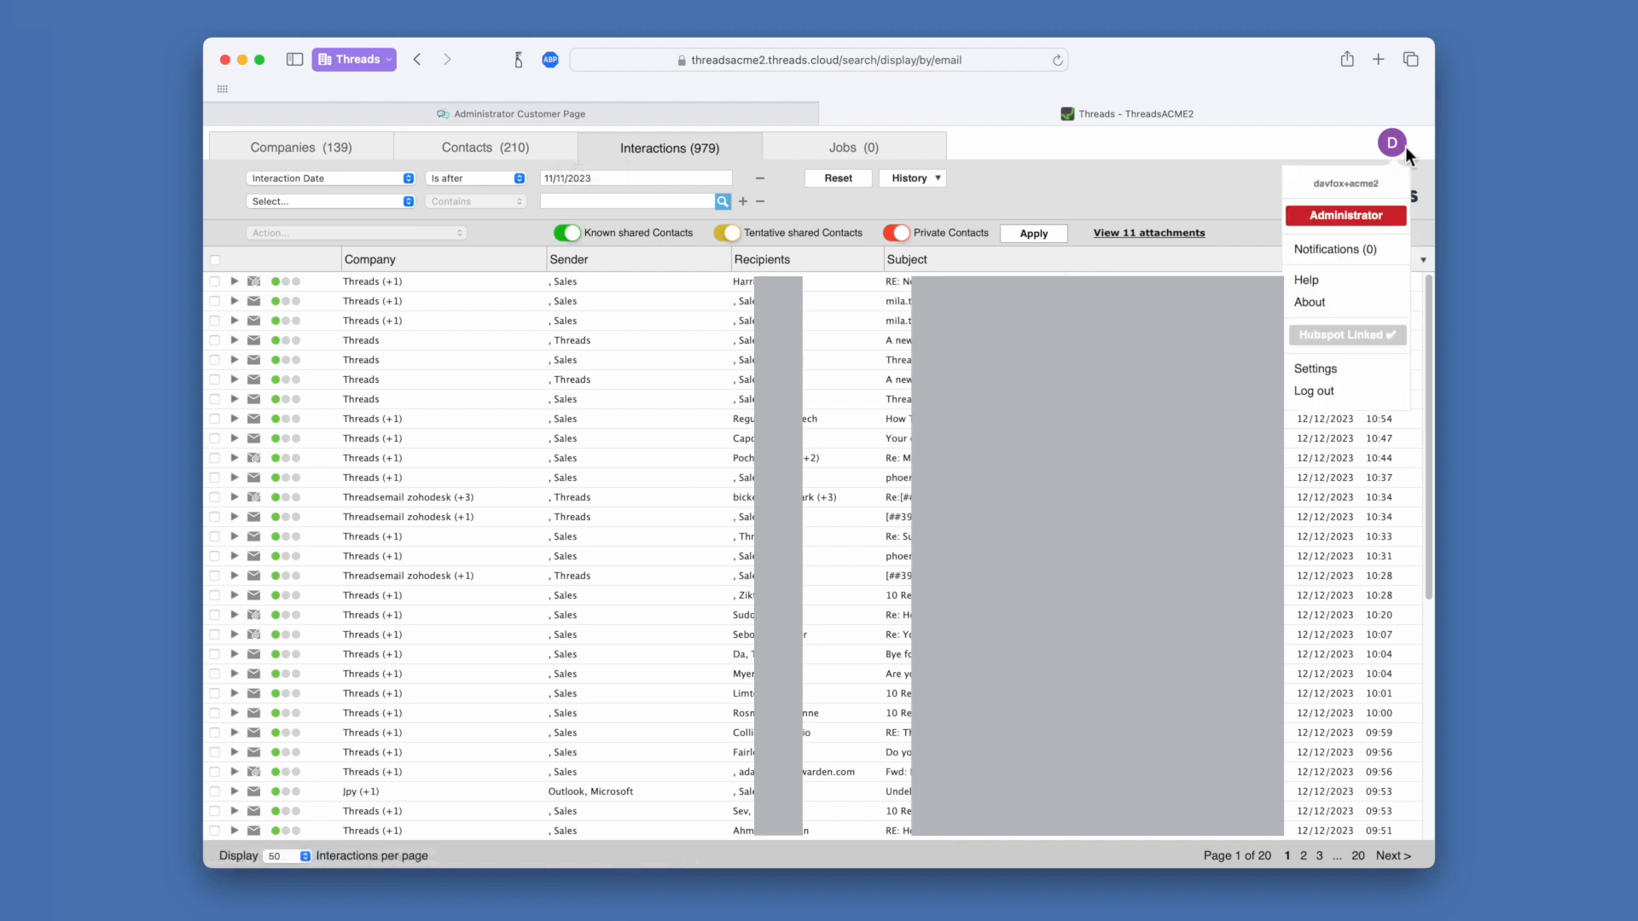
{"action": "left_click", "coordinate": [1356, 225]}
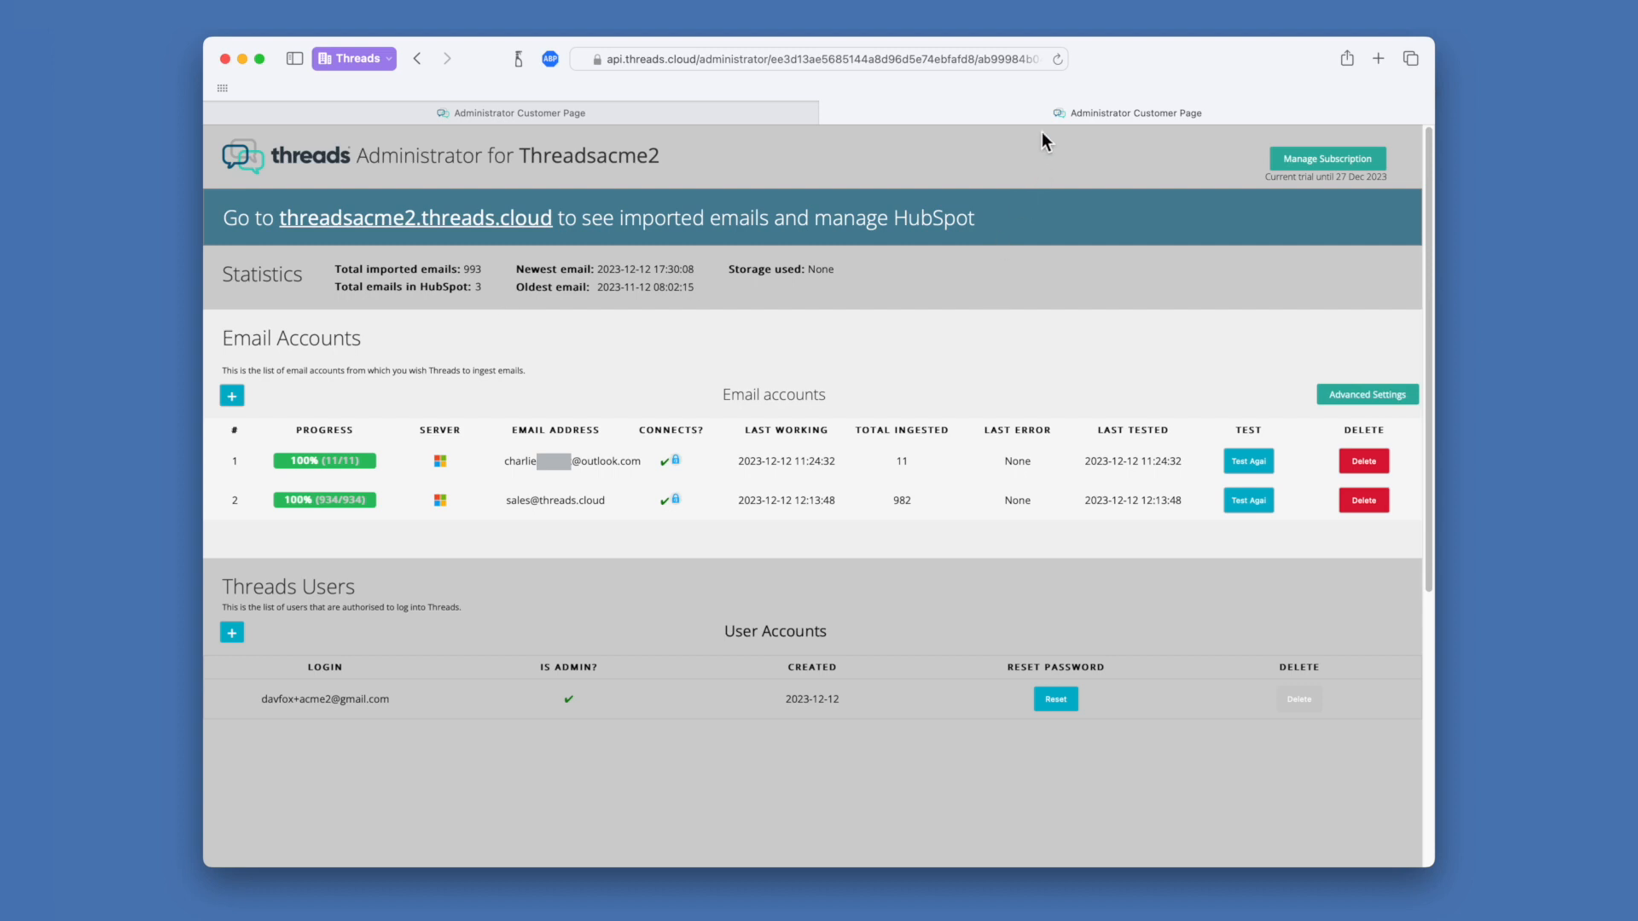
{"action": "left_click", "coordinate": [1058, 58]}
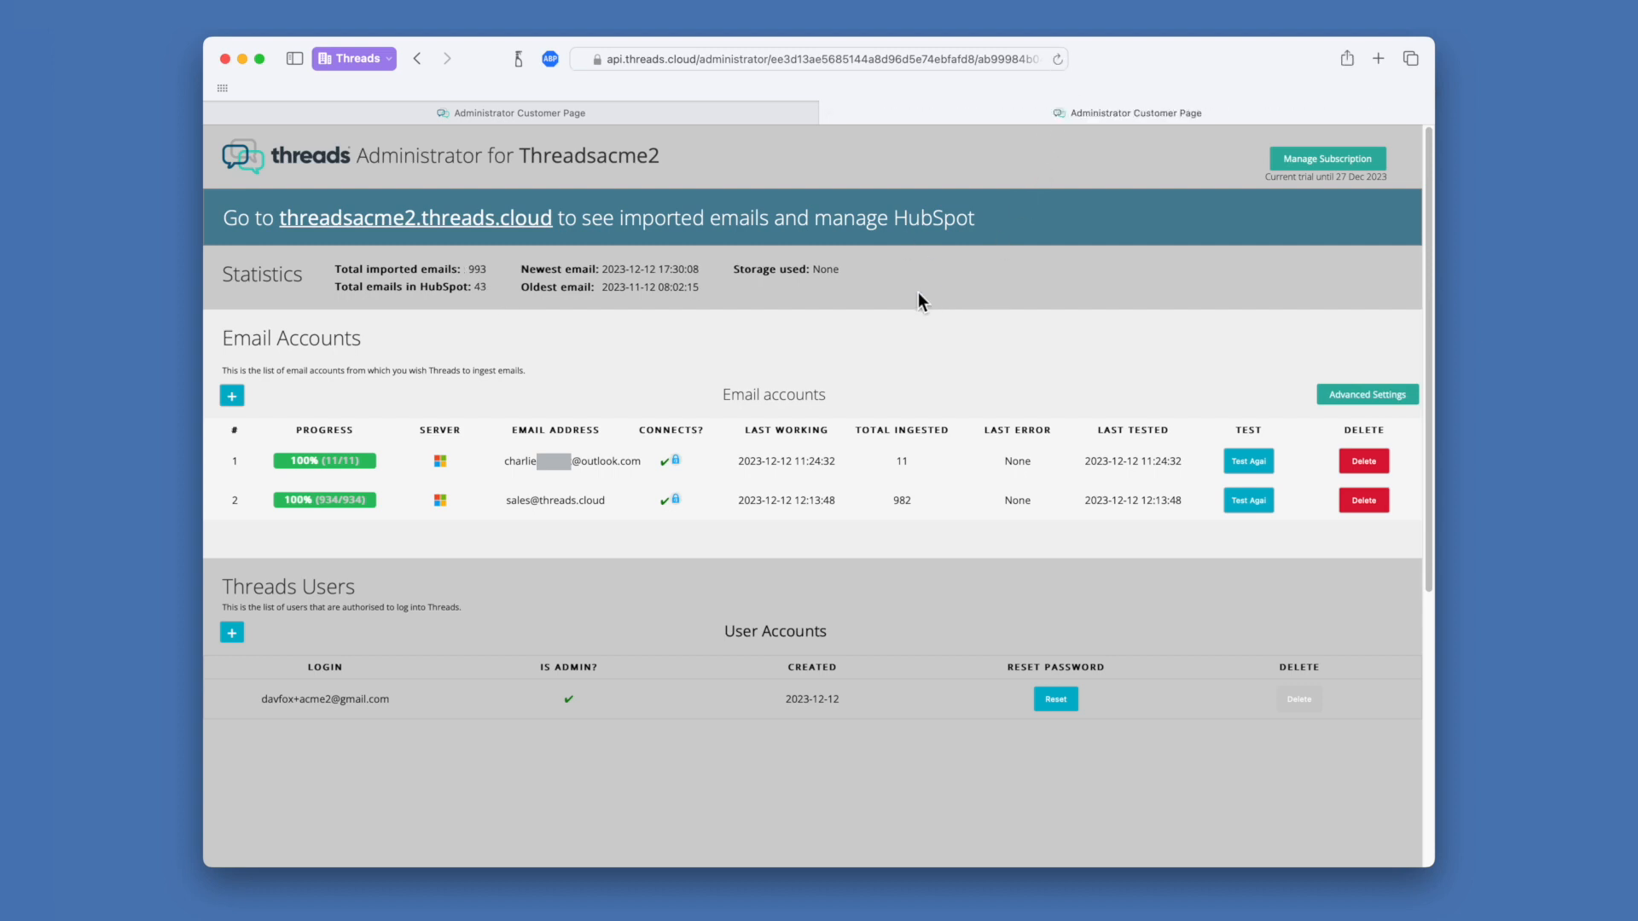
{"action": "left_click_drag", "start_coordinate": [479, 294], "coordinate": [495, 311]}
{"action": "left_click", "coordinate": [501, 308]}
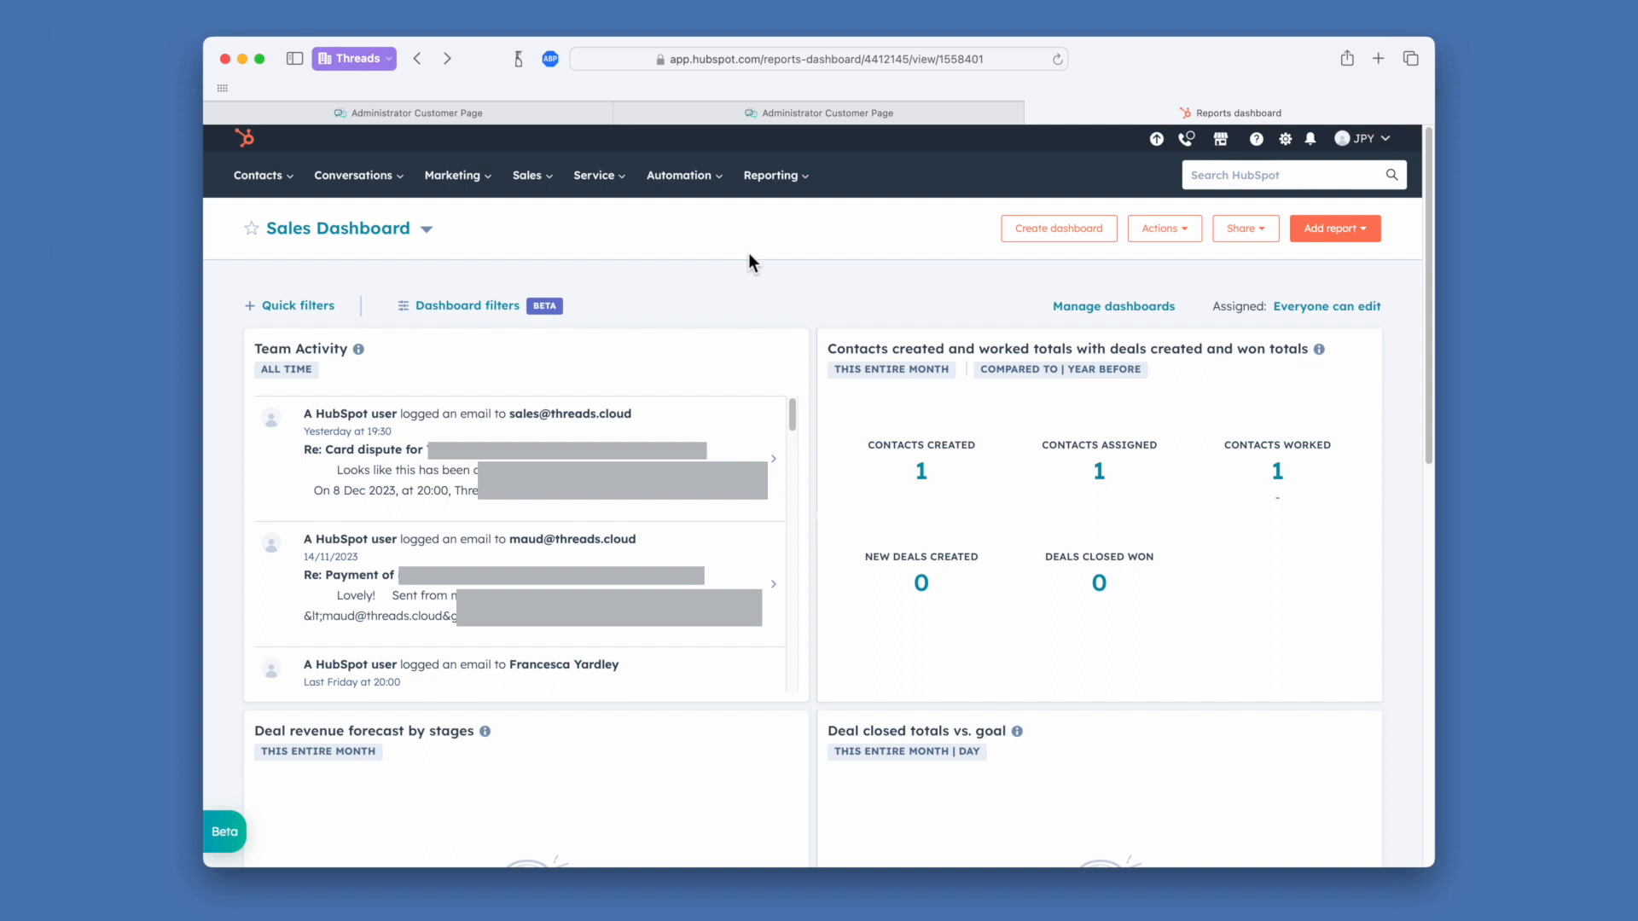
Open the contact record behind the top Team Activity email on the Sales Dashboard
{"action": "left_click", "coordinate": [721, 438]}
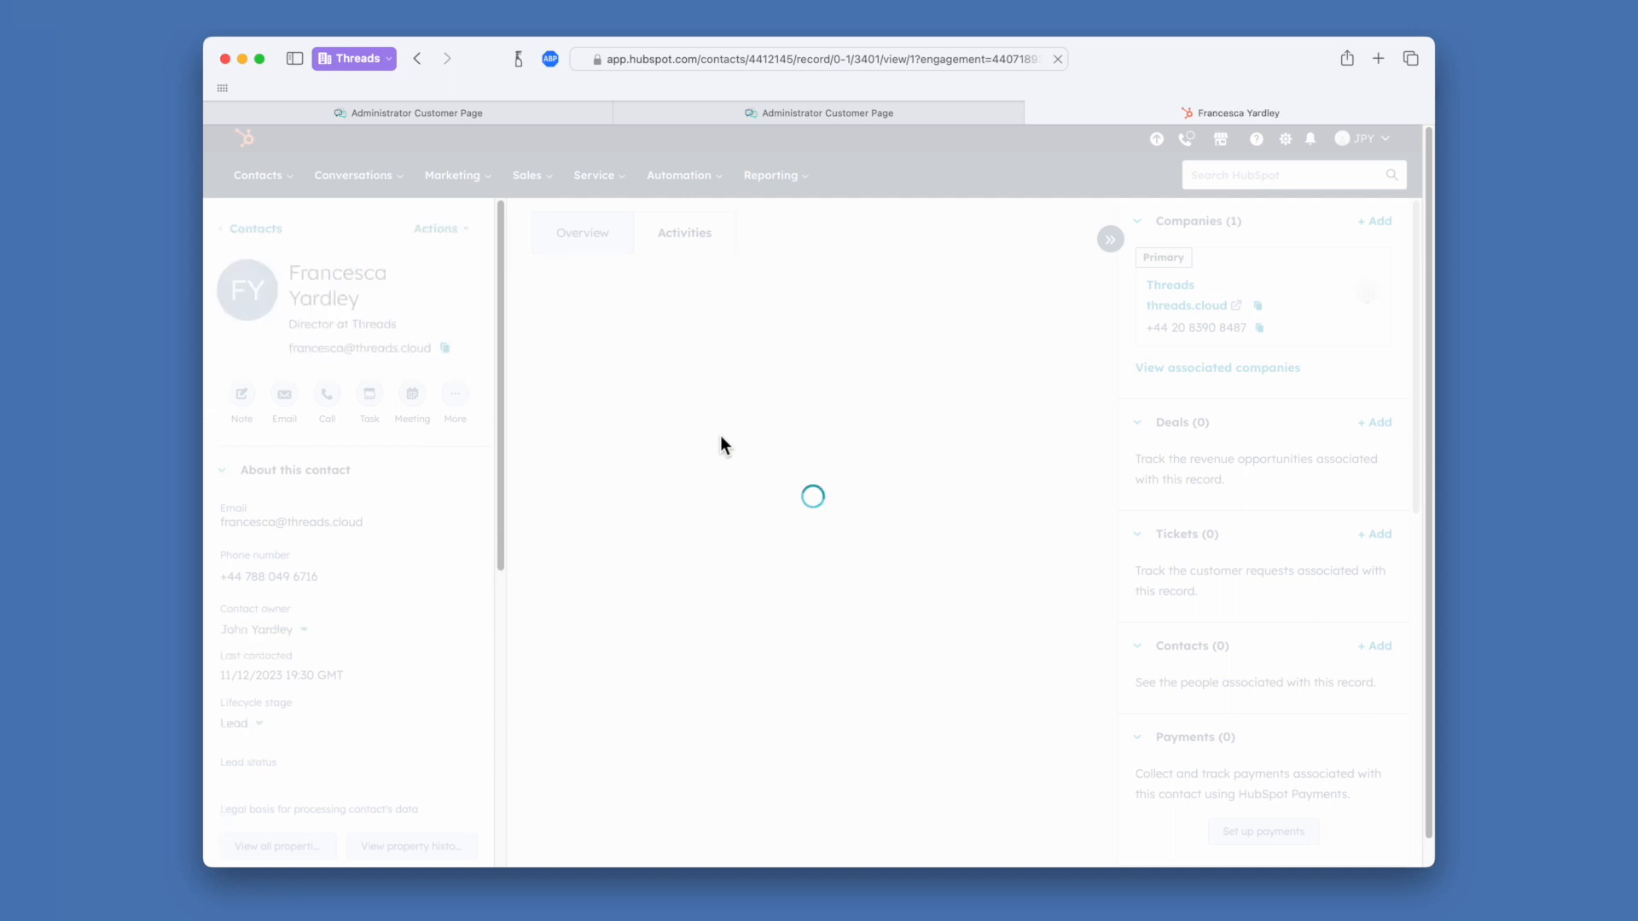